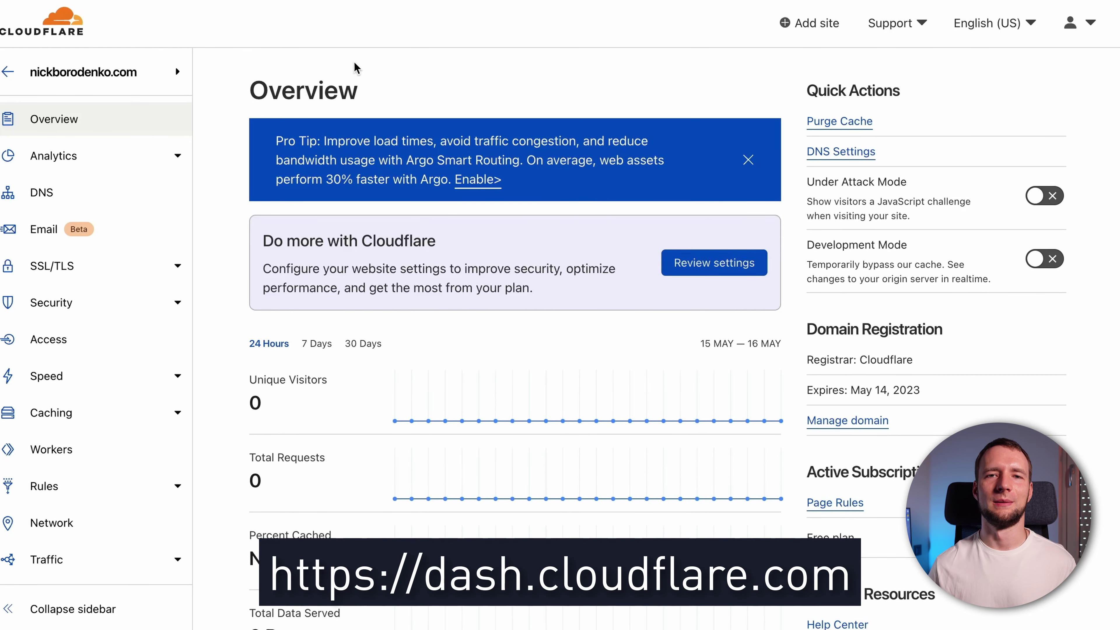
# Open Email Routing for the domain and advance its wizard to the DNS configuration step
pyautogui.click(94, 229)
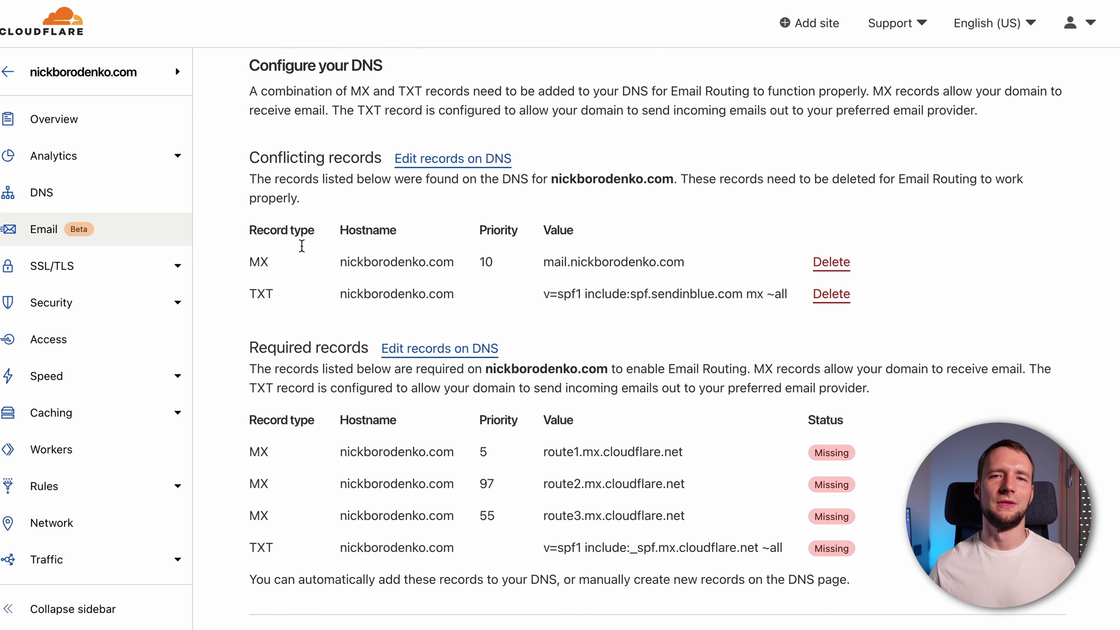
# Delete the conflicting MX record and select the required SPF include value to copy
pyautogui.scroll(-1, 302, 251)
pyautogui.scroll(-1, 301, 247)
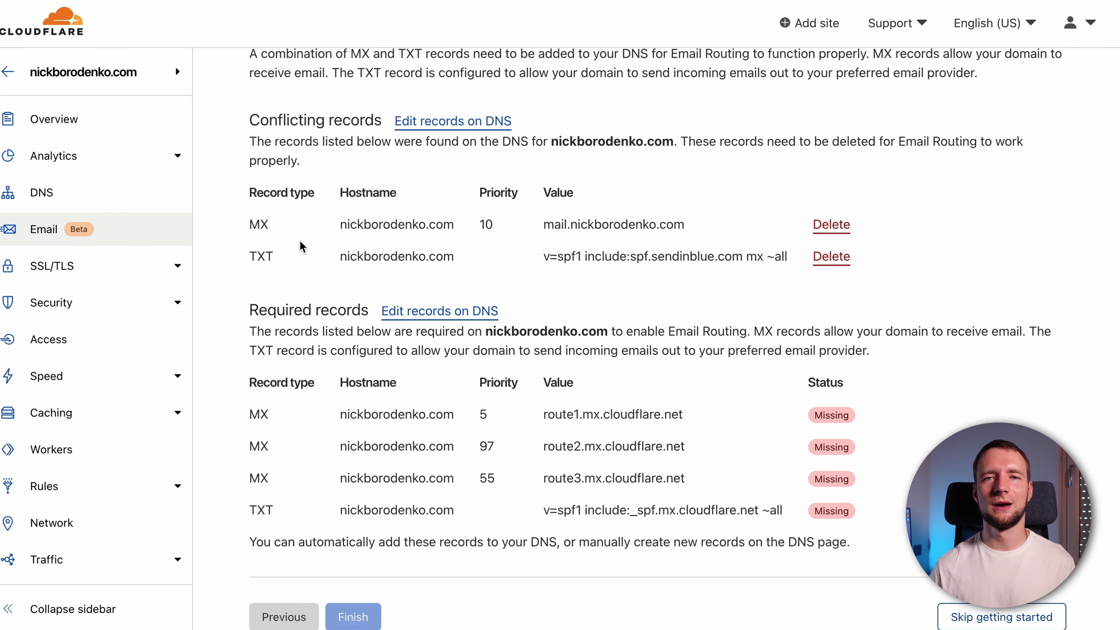
pyautogui.scroll(-1, 302, 247)
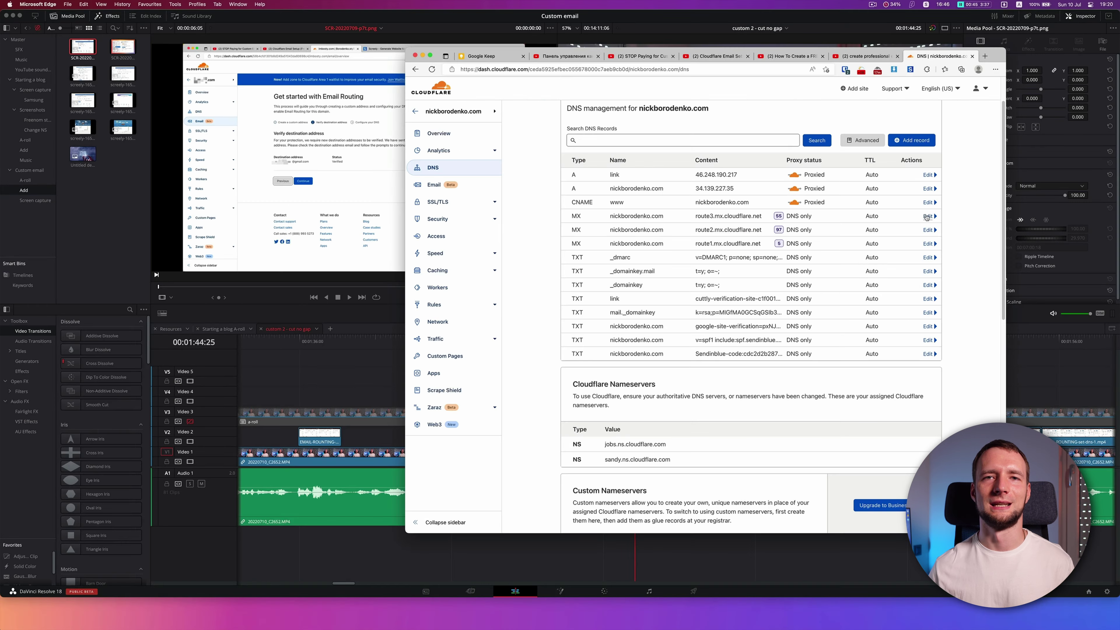
pyautogui.click(922, 217)
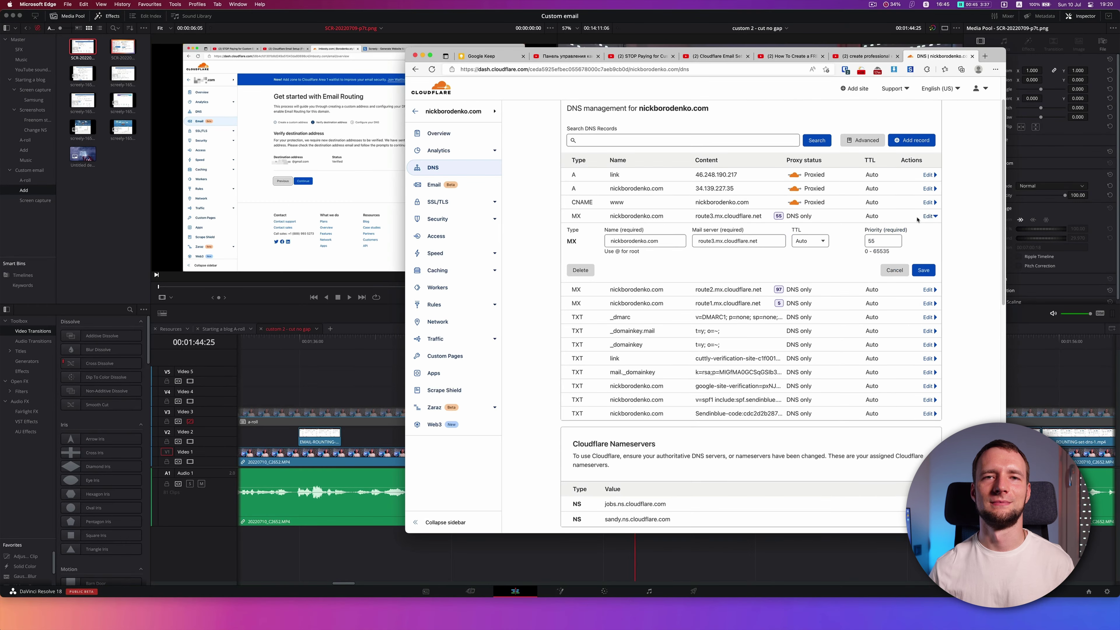
pyautogui.click(591, 271)
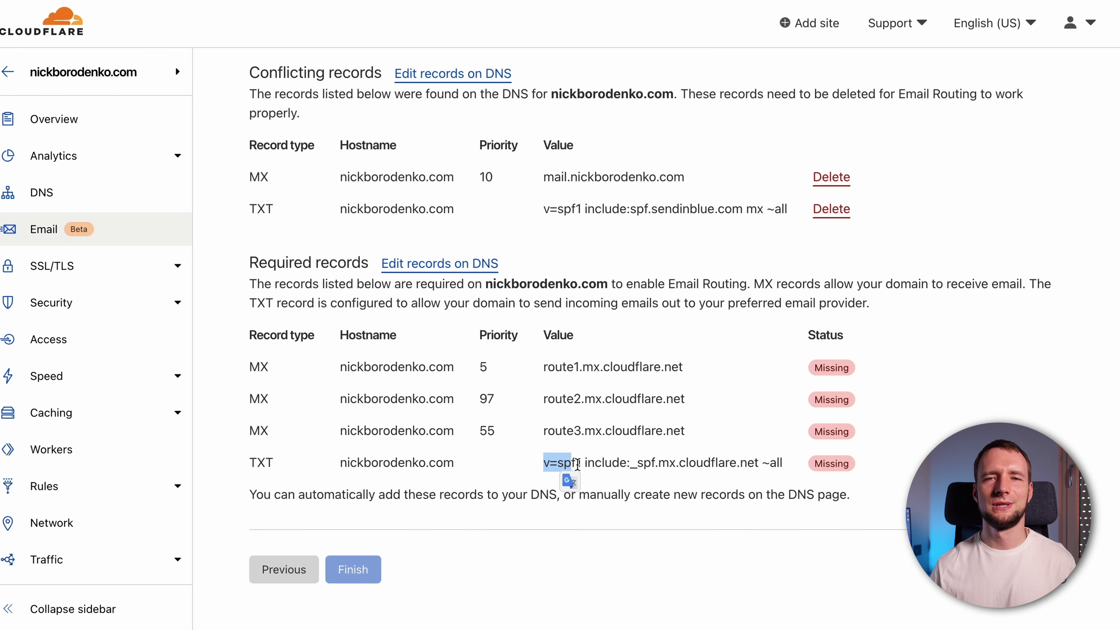
pyautogui.moveTo(627, 465); pyautogui.dragTo(759, 459)
pyautogui.press('super+c')
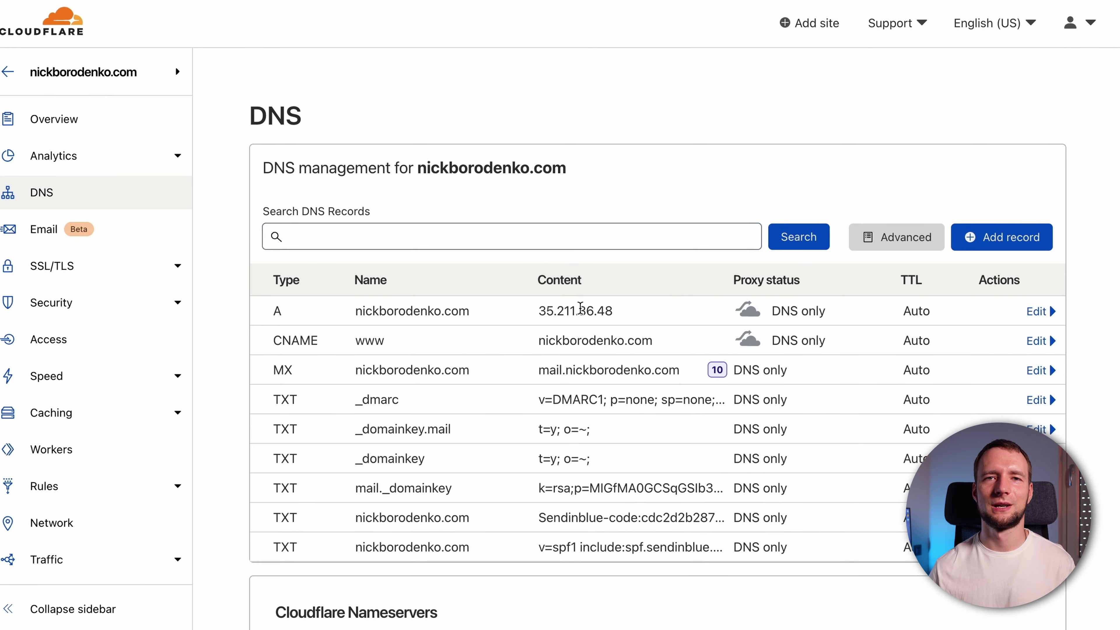
# Add include:_spf.mx.cloudflare.net to the existing v=spf1 TXT record
pyautogui.scroll(-3, 576, 309)
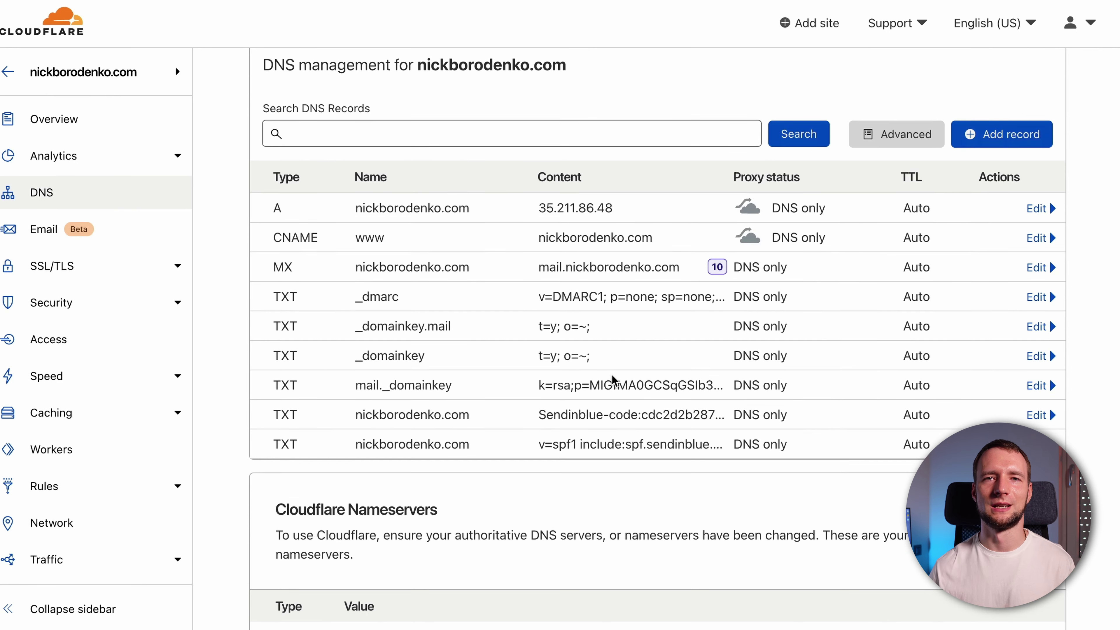
pyautogui.click(719, 443)
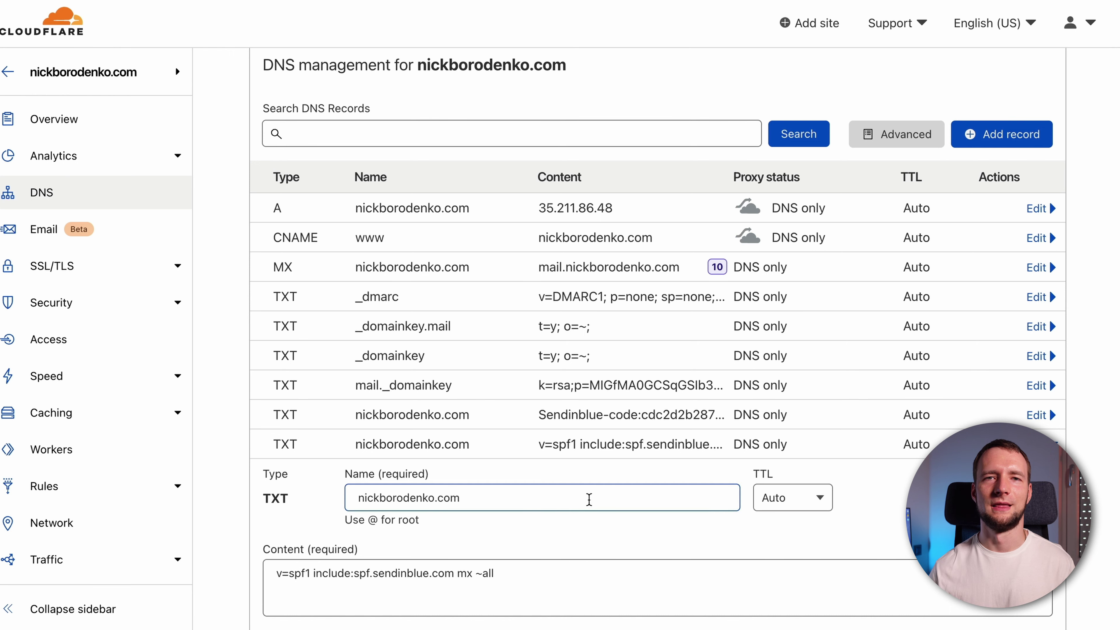
pyautogui.scroll(-1, 573, 525)
pyautogui.click(472, 550)
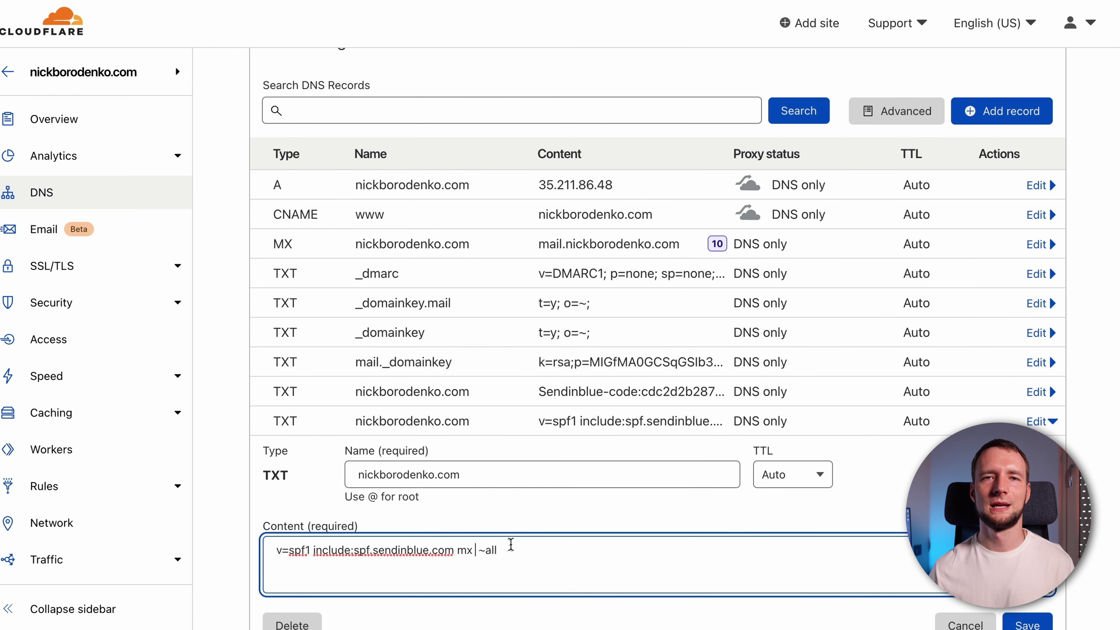
pyautogui.press('super+v')
pyautogui.scroll(-1, 723, 526)
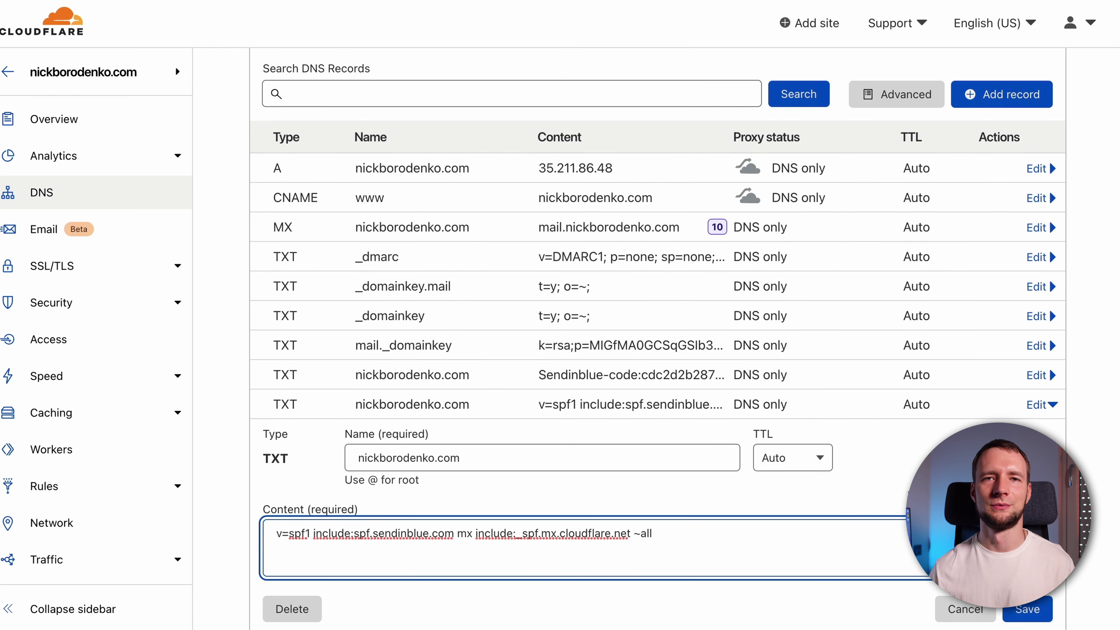
pyautogui.scroll(-1, 1026, 609)
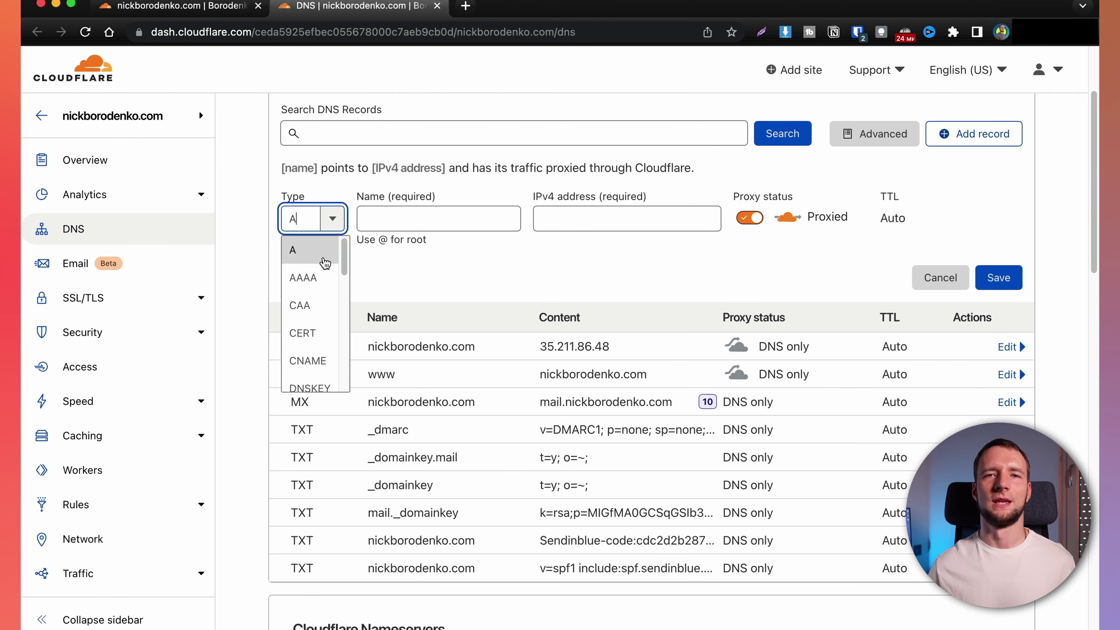
# Add an MX record for @ pointing to route1.mx.cloudflare.net with priority 5
pyautogui.press('Down')
pyautogui.press('Down')
pyautogui.press('Down')
pyautogui.press('Down')
pyautogui.press('Down')
pyautogui.press('Down')
pyautogui.press('Down')
pyautogui.press('Down')
pyautogui.press('Down')
pyautogui.press('Return')
pyautogui.press('Tab')
pyautogui.press('Tab')
pyautogui.press('Tab')
pyautogui.press('Tab')
pyautogui.write('5')
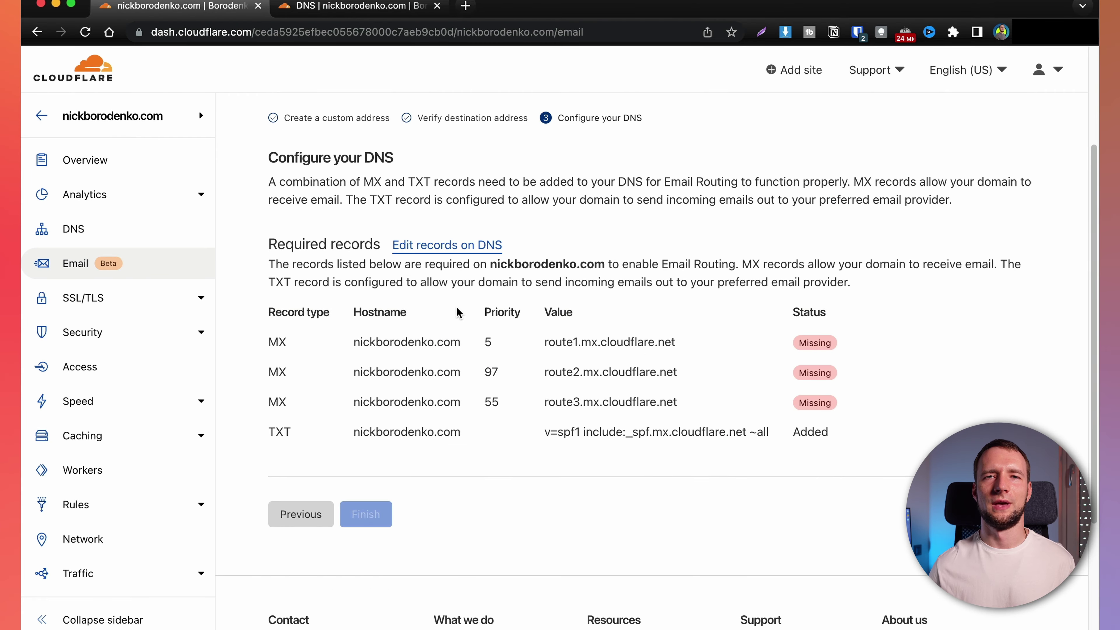
pyautogui.moveTo(537, 343); pyautogui.dragTo(592, 344)
pyautogui.moveTo(591, 344); pyautogui.dragTo(679, 348)
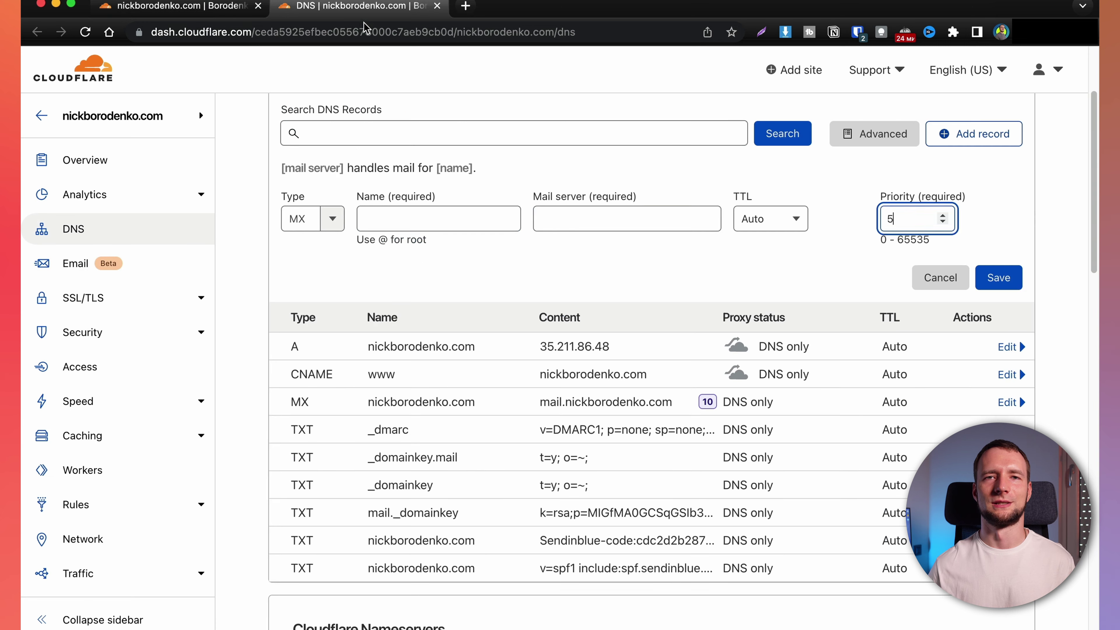
pyautogui.click(626, 219)
pyautogui.write('route1.mx.cloudflare.net')
pyautogui.click(439, 218)
pyautogui.write('@')
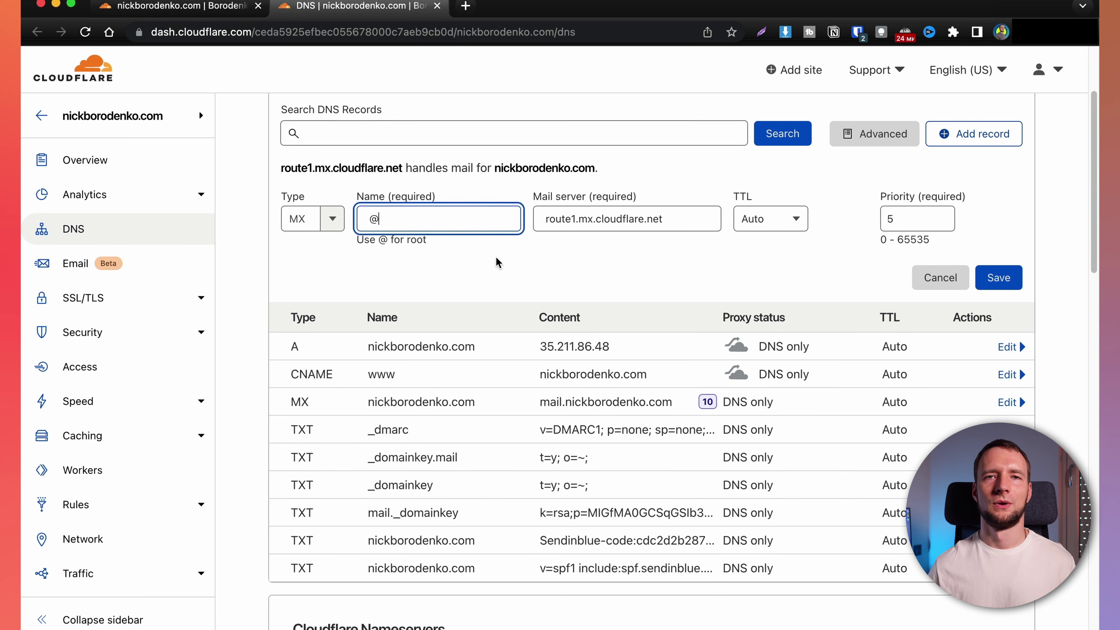
pyautogui.click(999, 277)
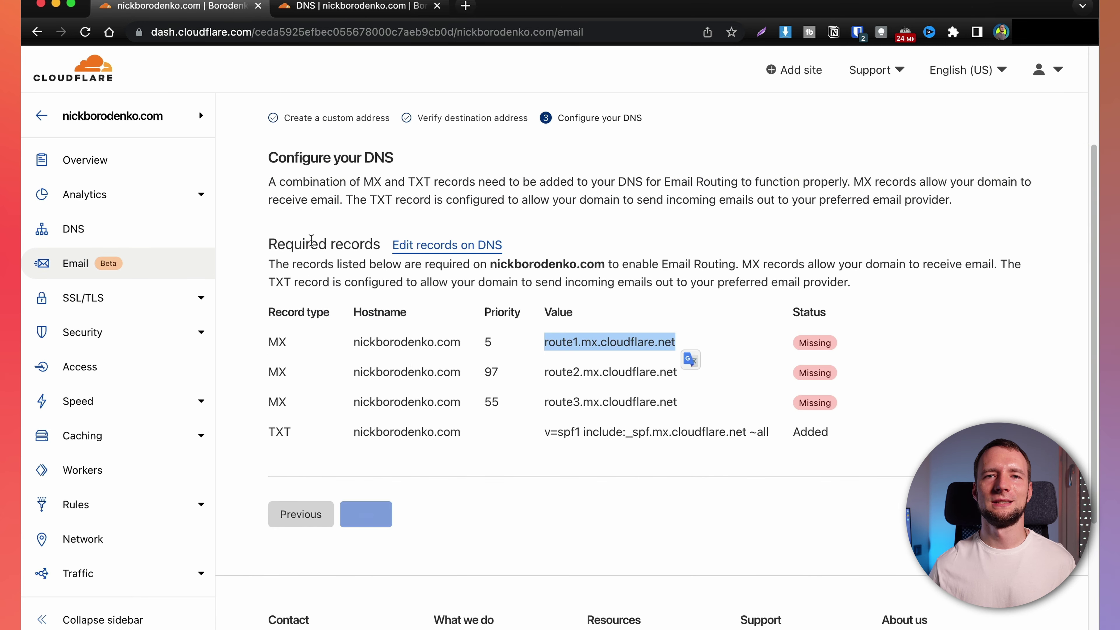
# Add an MX record for @ pointing to route2.mx.cloudflare.net with priority 97
pyautogui.click(548, 372)
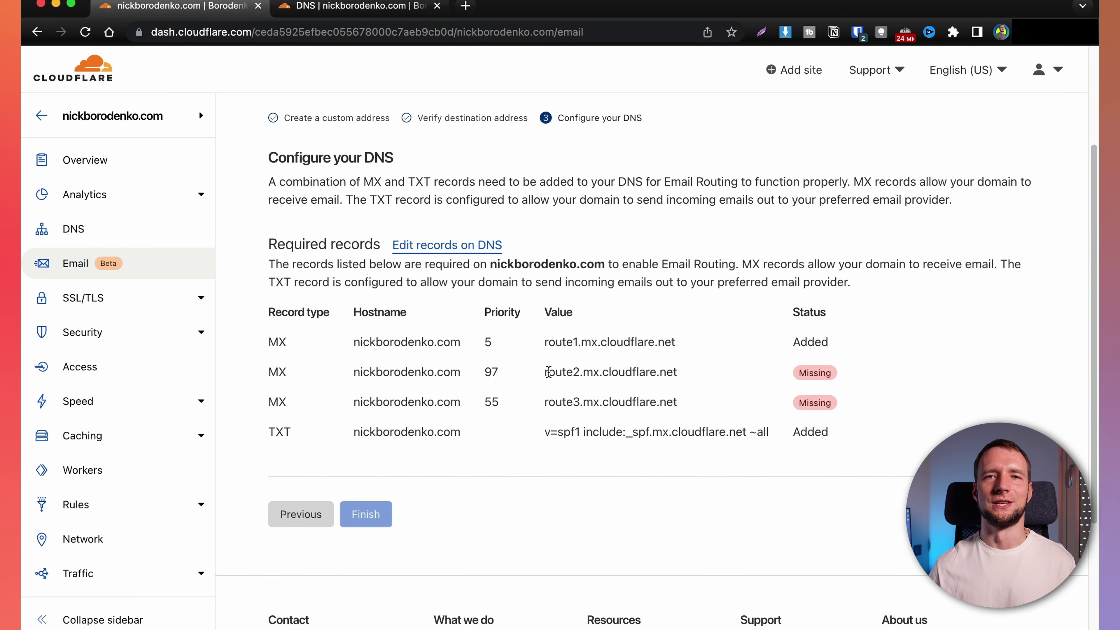
pyautogui.moveTo(548, 372); pyautogui.dragTo(677, 373)
pyautogui.press('super+c')
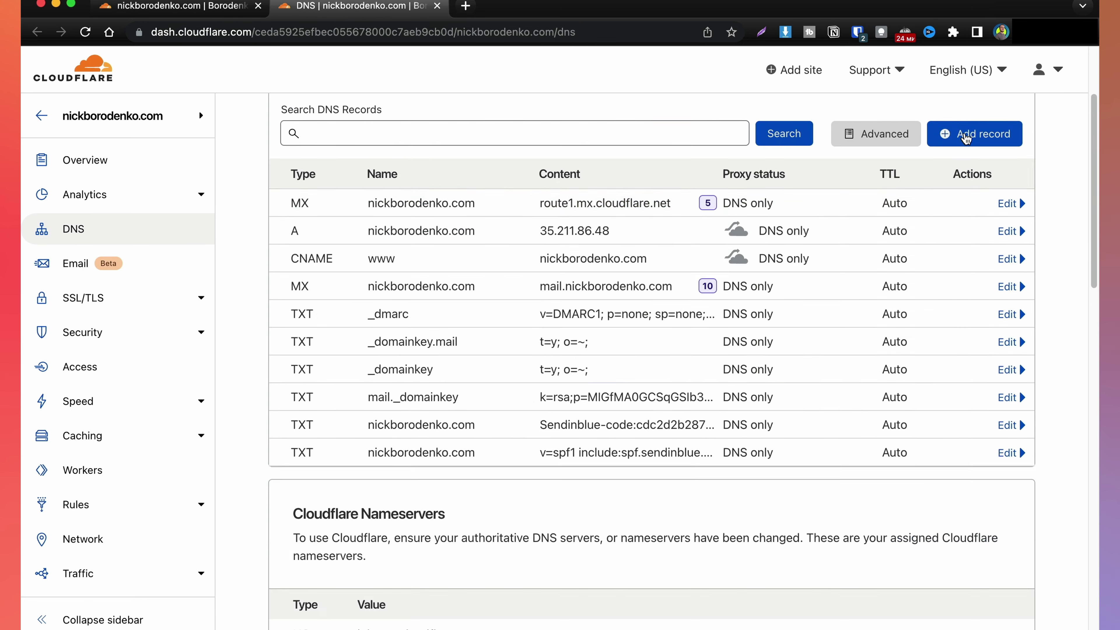
pyautogui.click(974, 133)
pyautogui.write('MX')
pyautogui.press('Return')
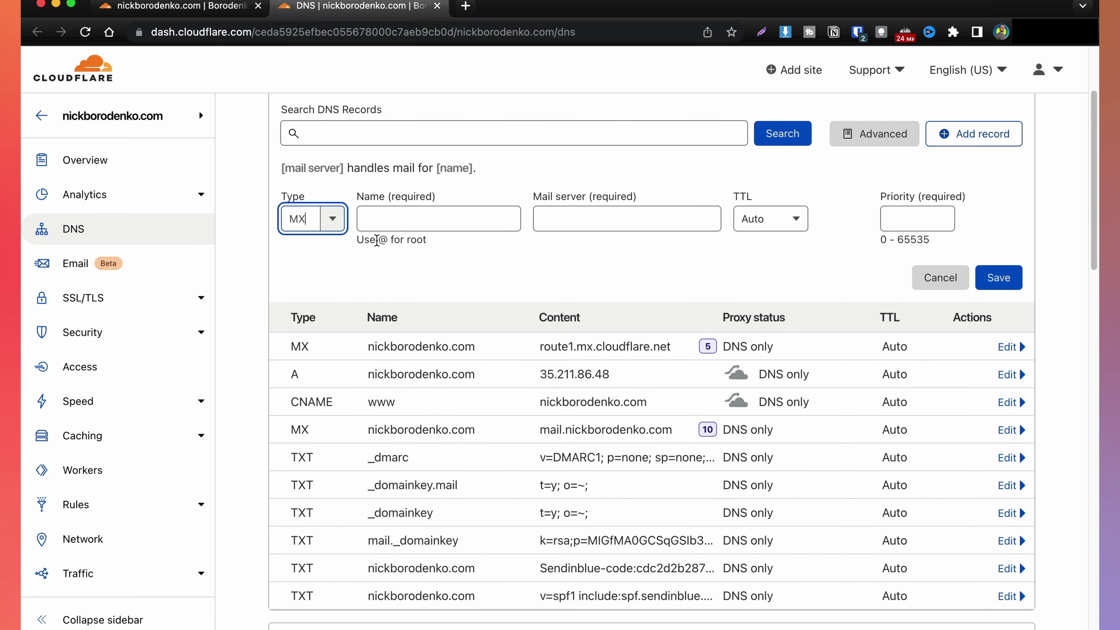
pyautogui.press('Tab')
pyautogui.write('@')
pyautogui.press('Tab')
pyautogui.press('super+v')
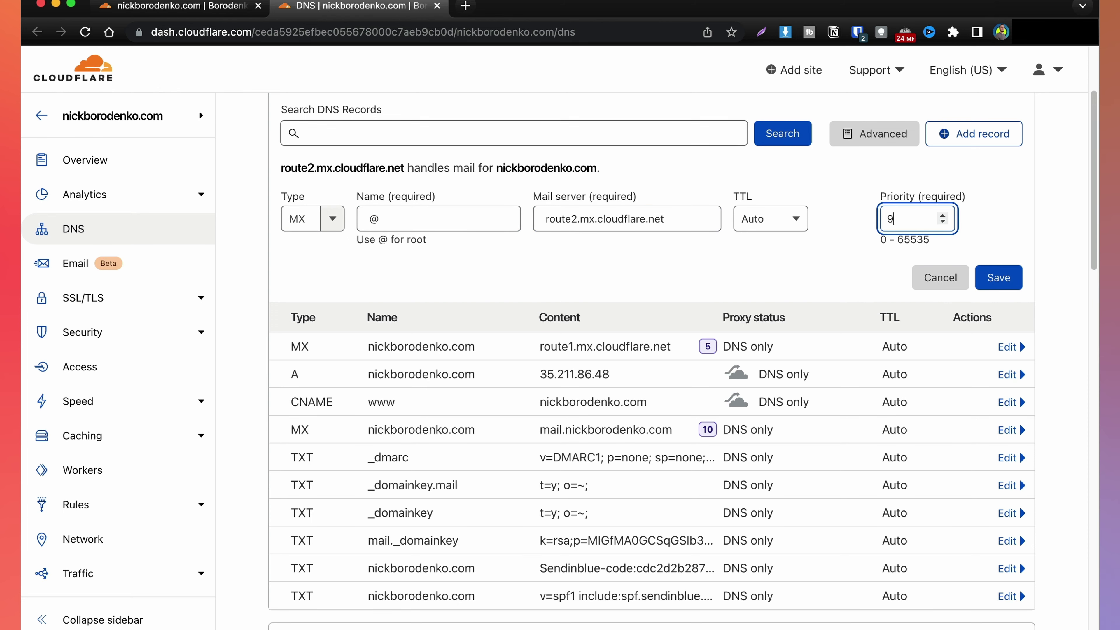
pyautogui.write('97')
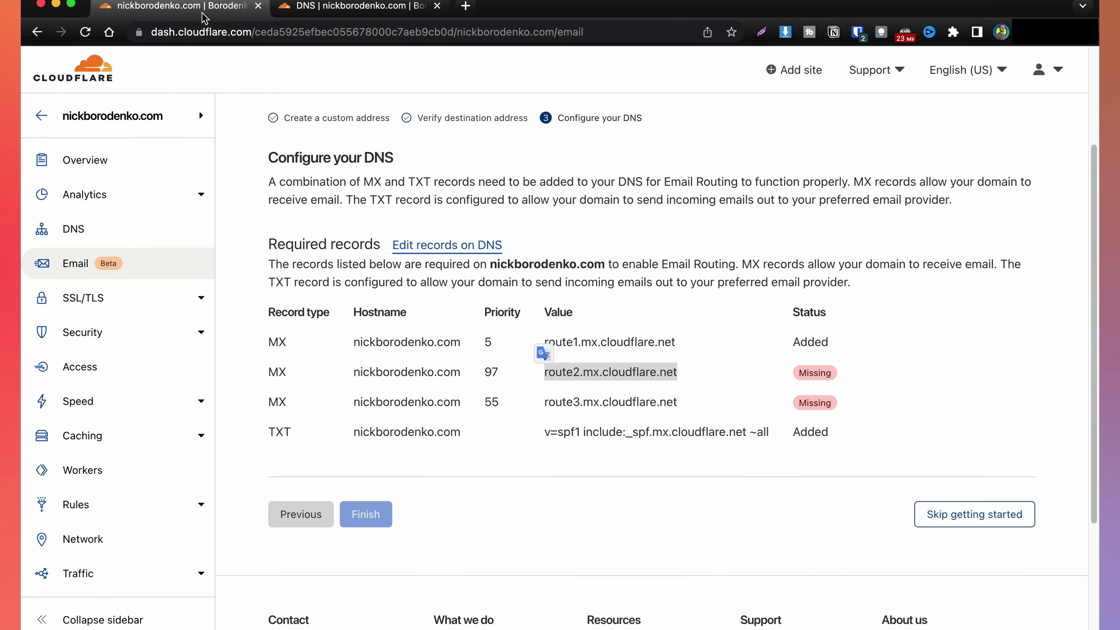
pyautogui.click(545, 402)
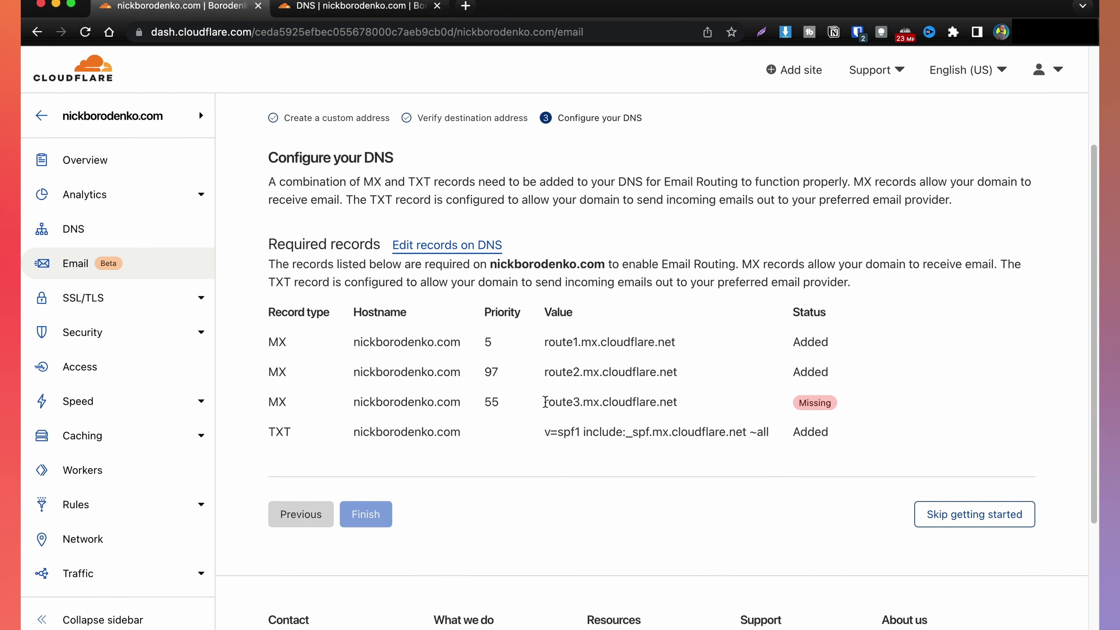
# Add an MX record for @ pointing to route3.mx.cloudflare.net with priority 55
pyautogui.moveTo(546, 402); pyautogui.dragTo(678, 402)
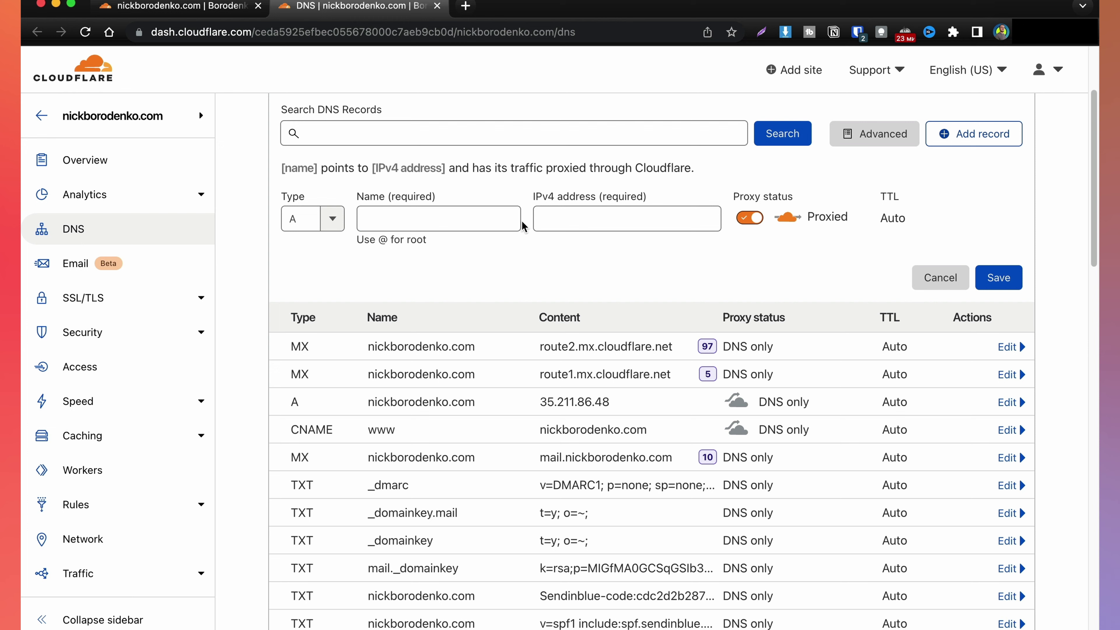
pyautogui.write('route3.mx.cloudflare.net')
pyautogui.hotkey('shift', 'Tab')
pyautogui.hotkey('shift', 'Tab')
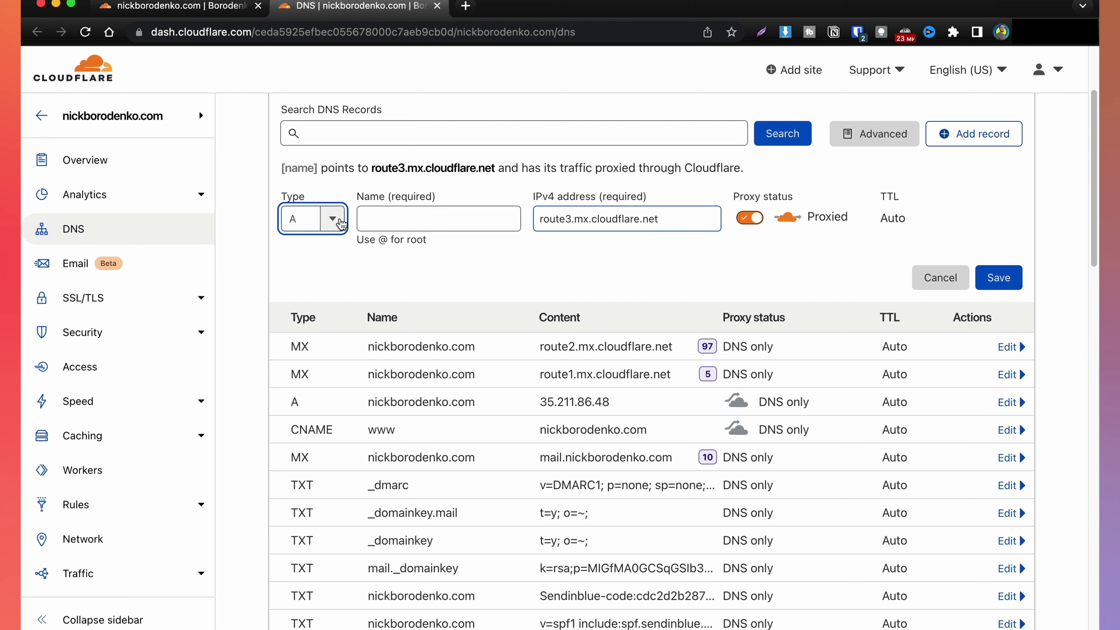
pyautogui.press('Tab')
pyautogui.press('Tab')
pyautogui.press('super+c')
pyautogui.press('BackSpace')
pyautogui.hotkey('shift', 'Tab')
pyautogui.hotkey('shift', 'Tab')
pyautogui.write('MX')
pyautogui.press('Return')
pyautogui.press('Tab')
pyautogui.press('Tab')
pyautogui.press('super+v')
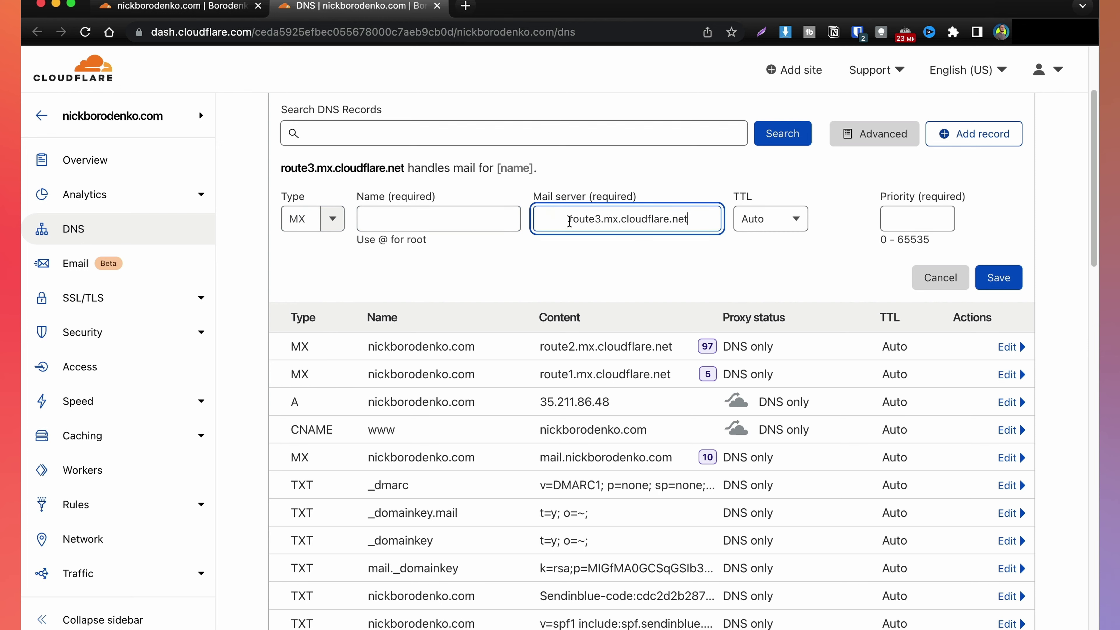
pyautogui.hotkey('shift', 'Tab')
pyautogui.write('@')
pyautogui.press('Tab')
pyautogui.press('Tab')
pyautogui.press('Tab')
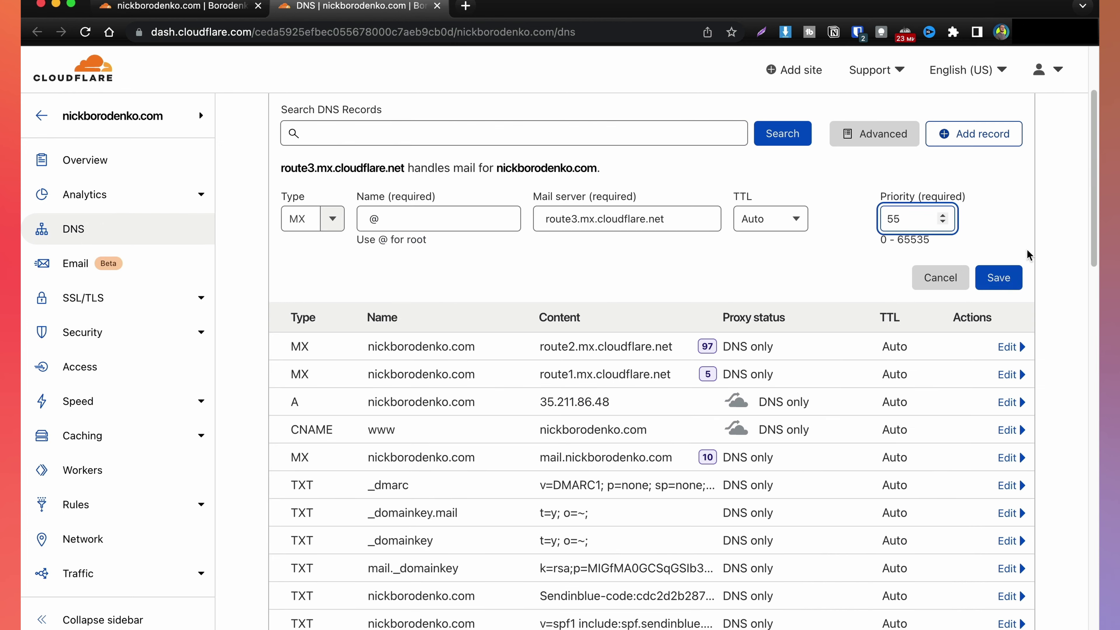
pyautogui.press('Return')
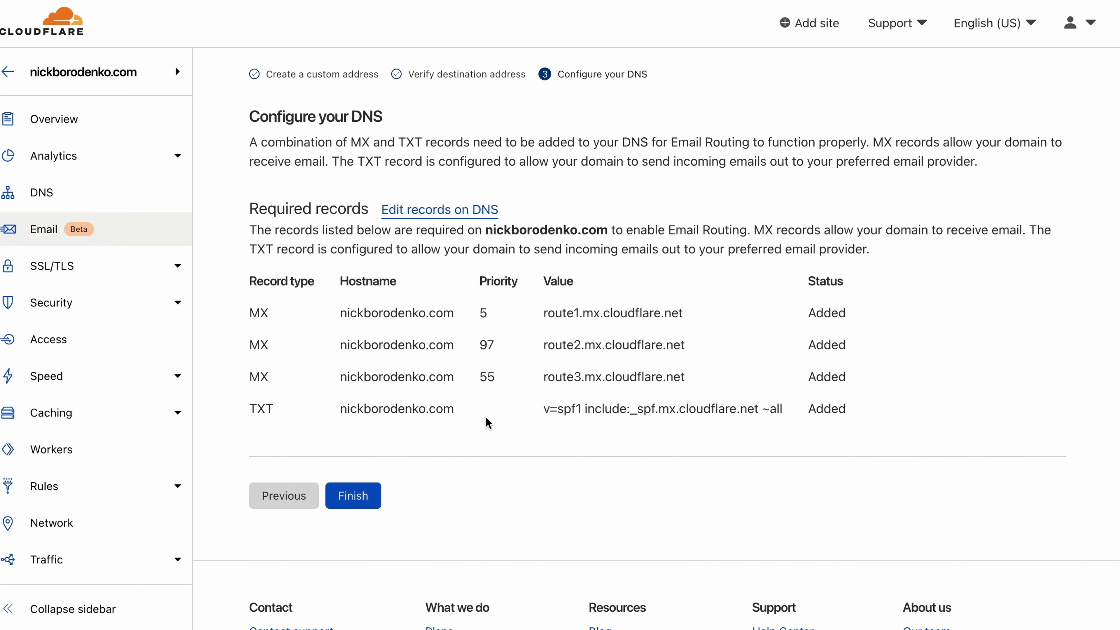
# Finish the Email Routing setup and open a new destination address form on the Routes page
pyautogui.click(366, 494)
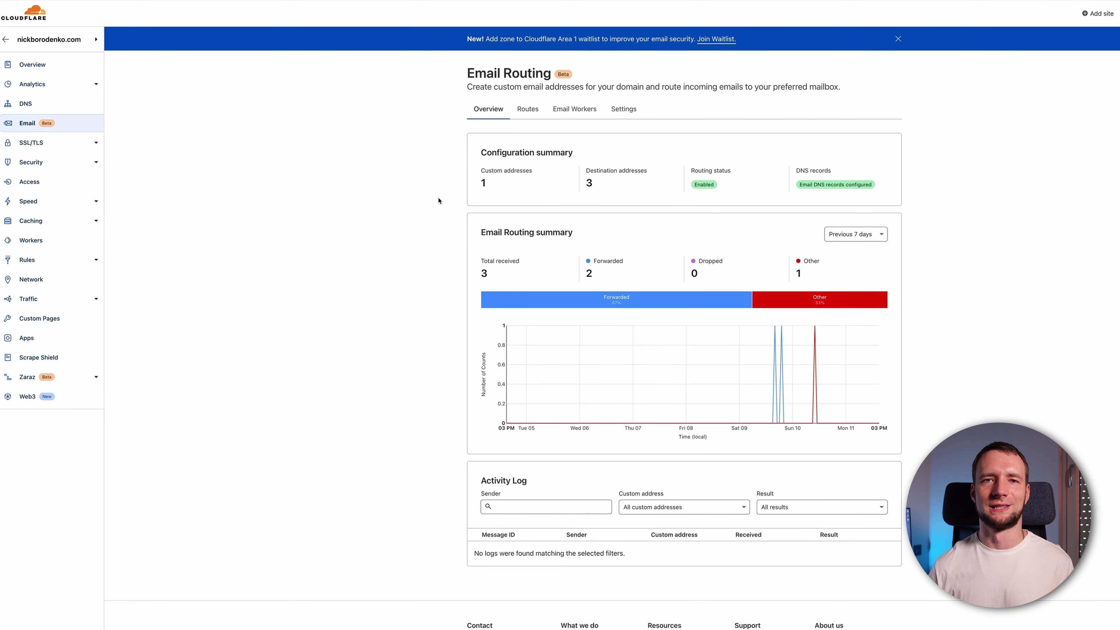
pyautogui.click(519, 115)
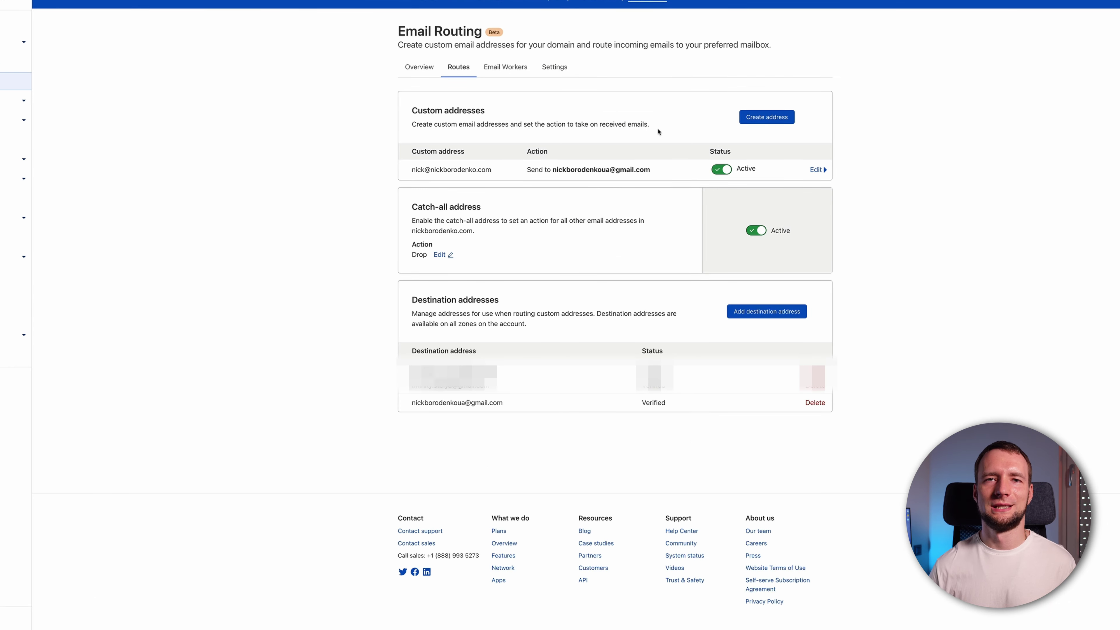
pyautogui.click(762, 309)
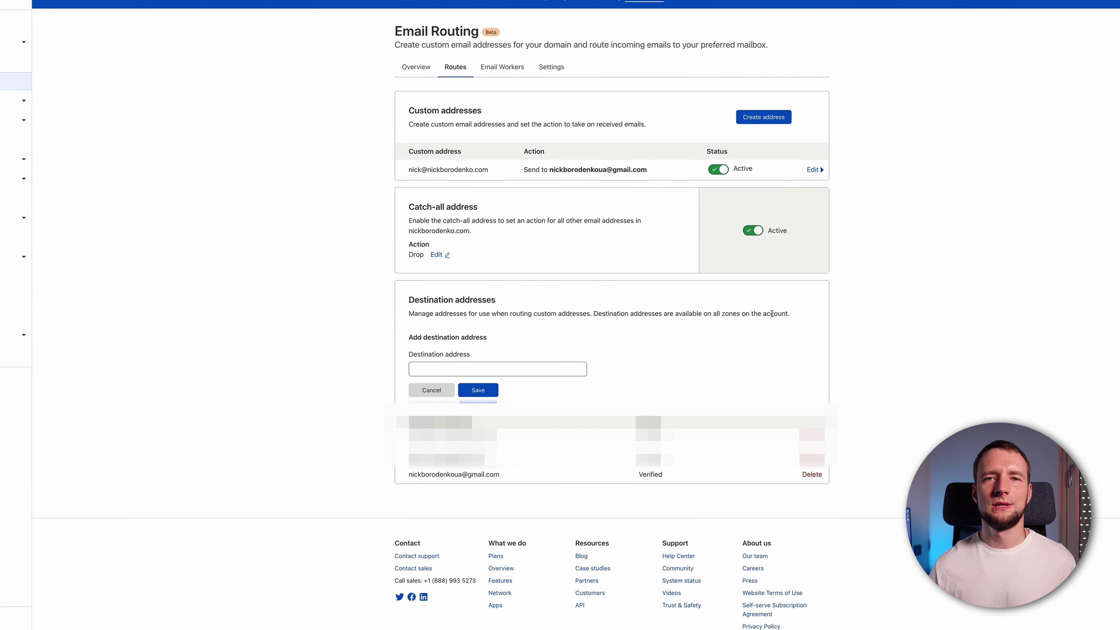
pyautogui.click(544, 367)
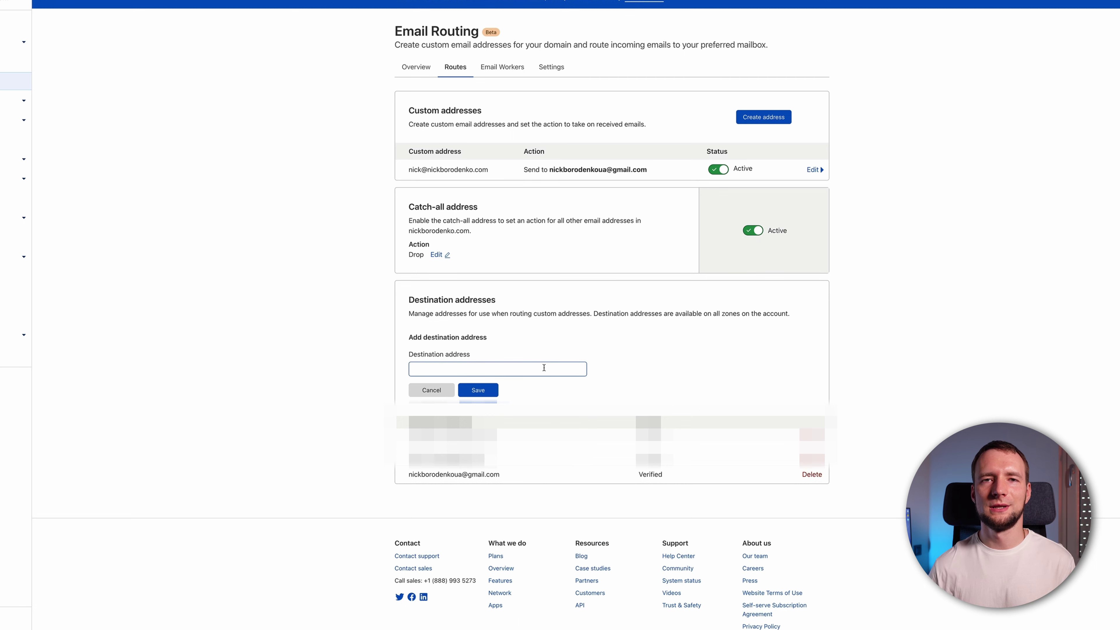
# Cancel the destination address form, then view and cancel a new custom address form
pyautogui.click(451, 386)
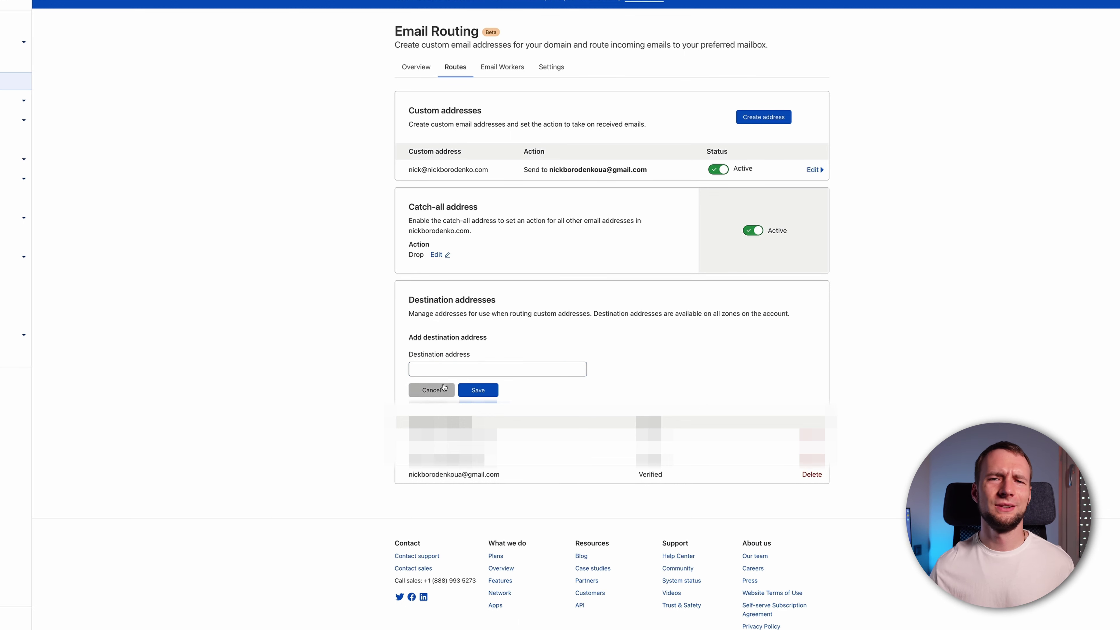
pyautogui.click(763, 124)
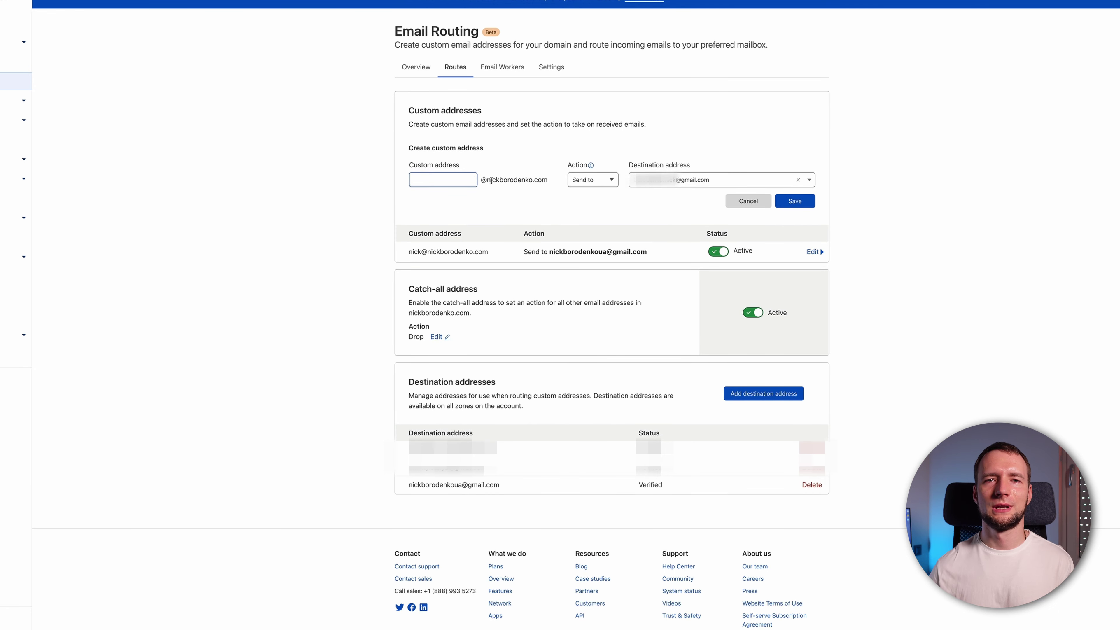
pyautogui.click(588, 185)
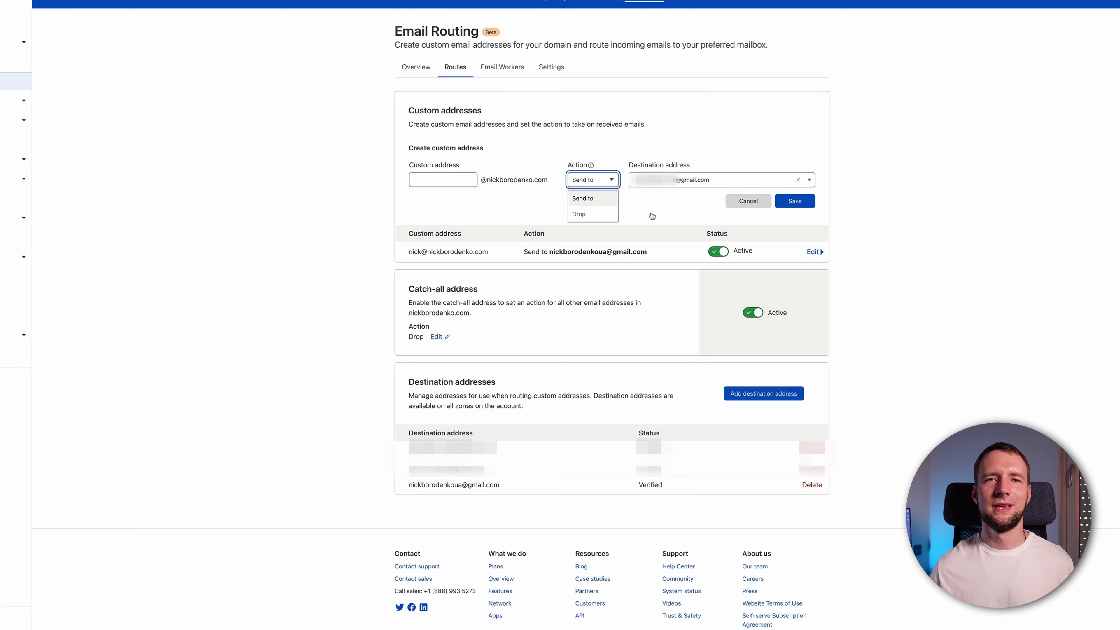
pyautogui.click(652, 216)
pyautogui.click(740, 201)
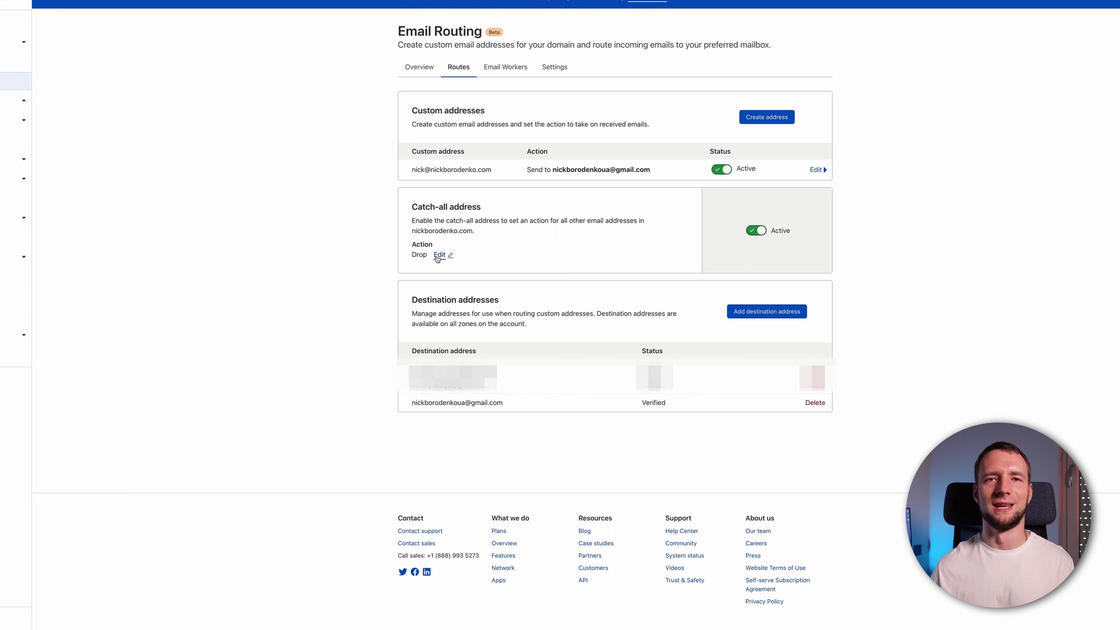
# Change the catch-all address action from Drop to Send to
pyautogui.click(439, 256)
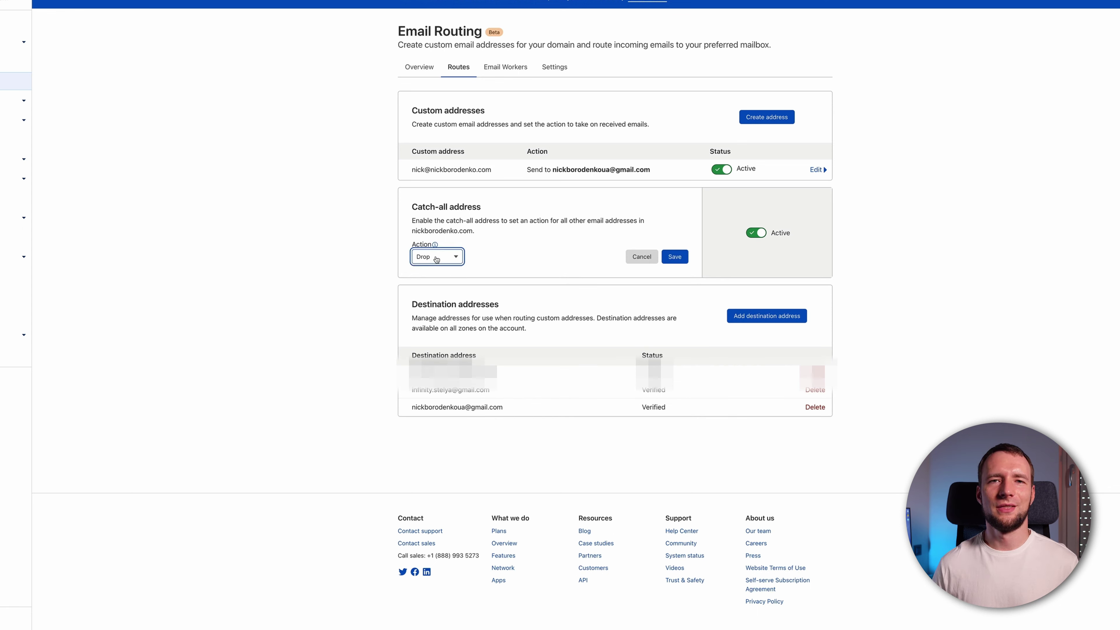
pyautogui.click(436, 257)
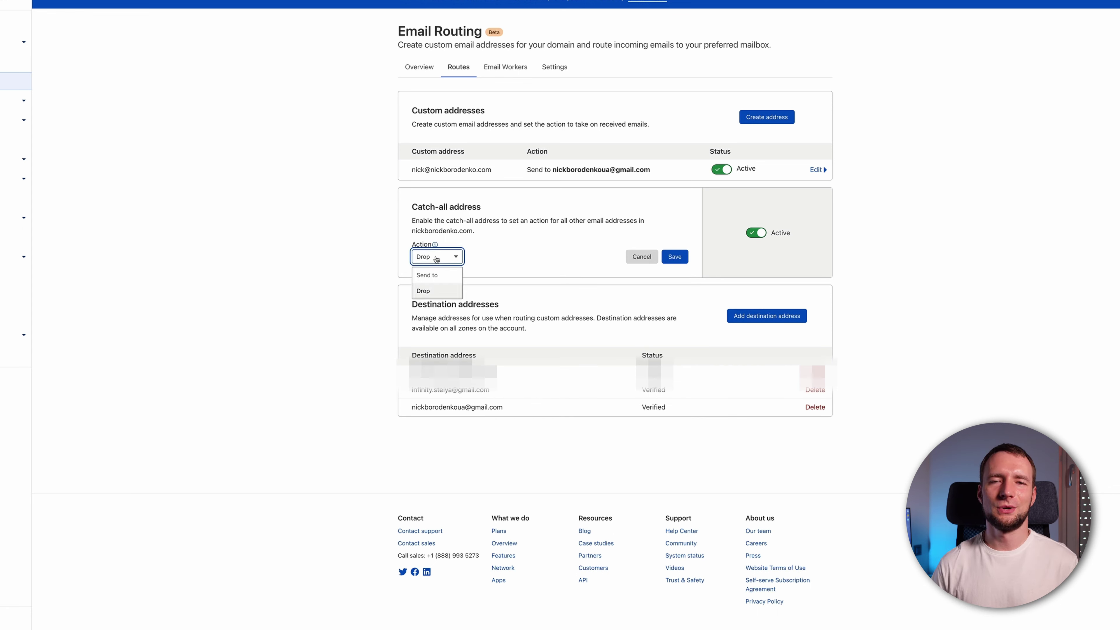
pyautogui.click(437, 275)
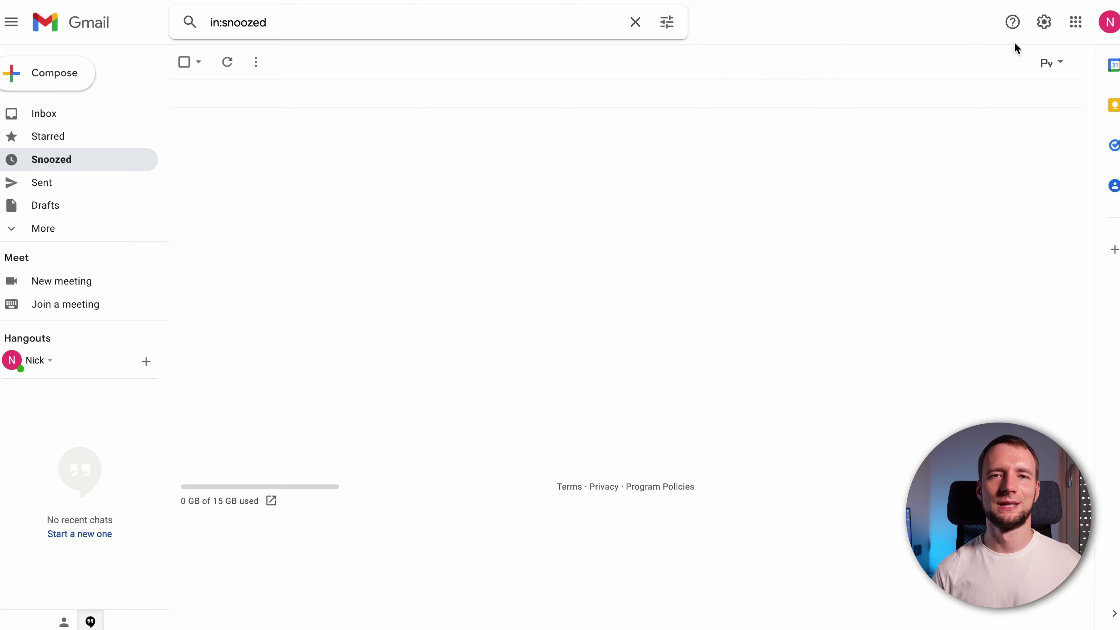
# Open Gmail's Accounts and Import settings and start adding another send-as address
pyautogui.click(1046, 26)
pyautogui.click(983, 96)
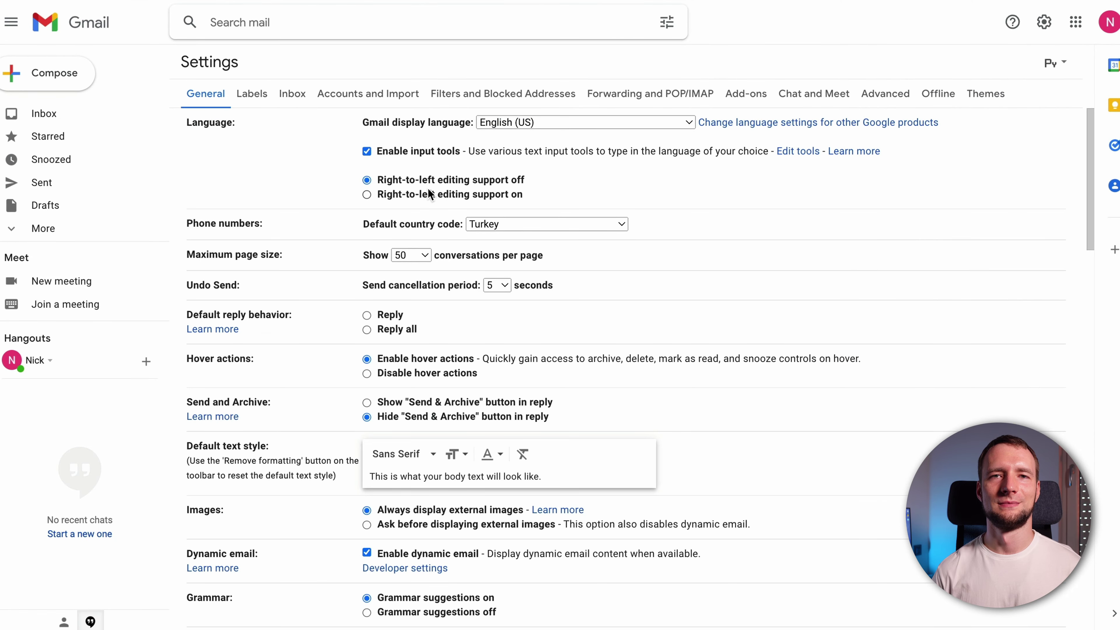
pyautogui.click(358, 96)
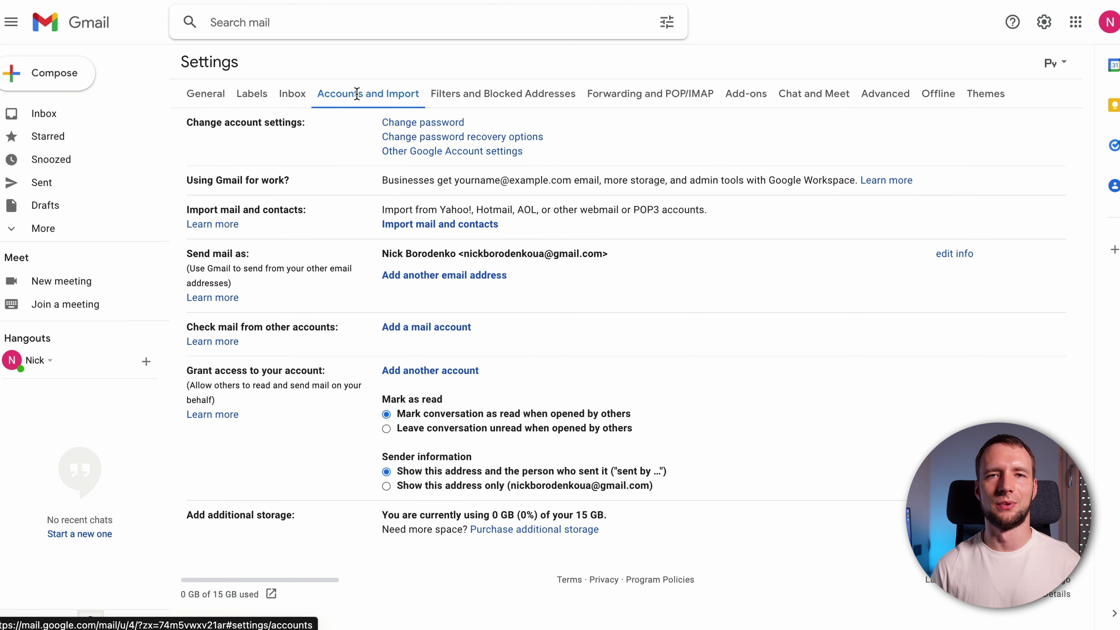
pyautogui.click(419, 276)
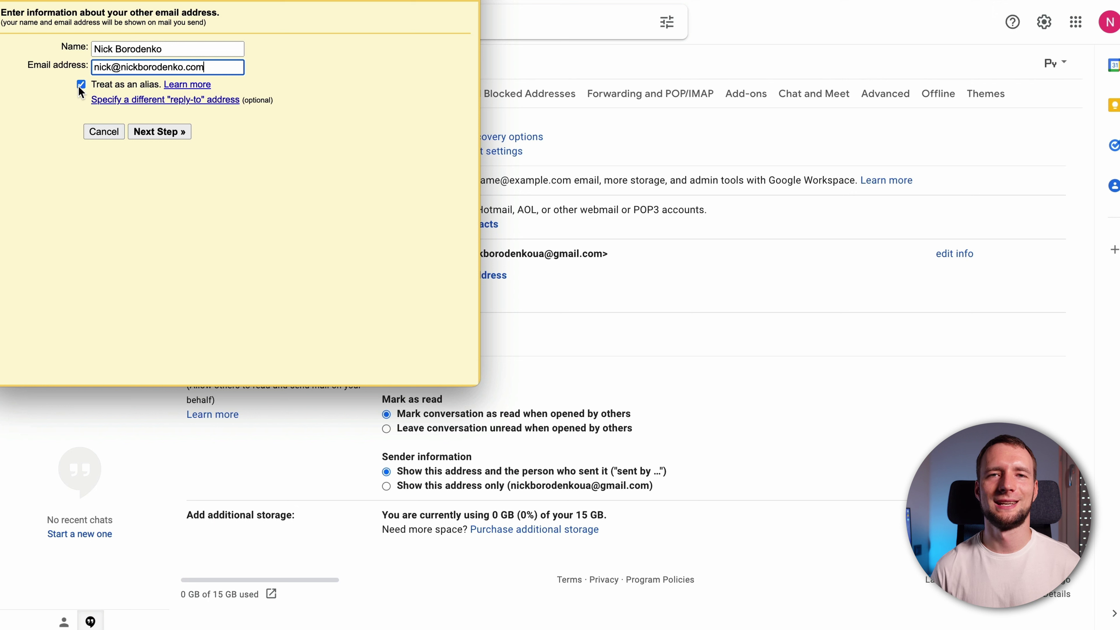
# Enter SMTP server smtp.gmail.com on port 587 with TLS and move to the username
pyautogui.click(163, 133)
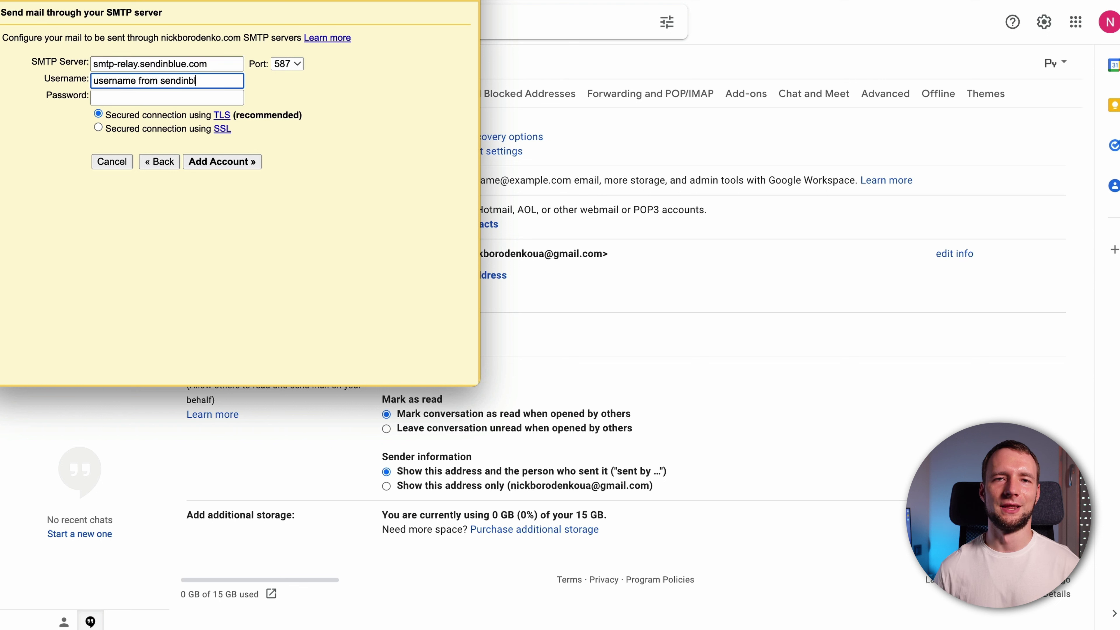
pyautogui.click(135, 98)
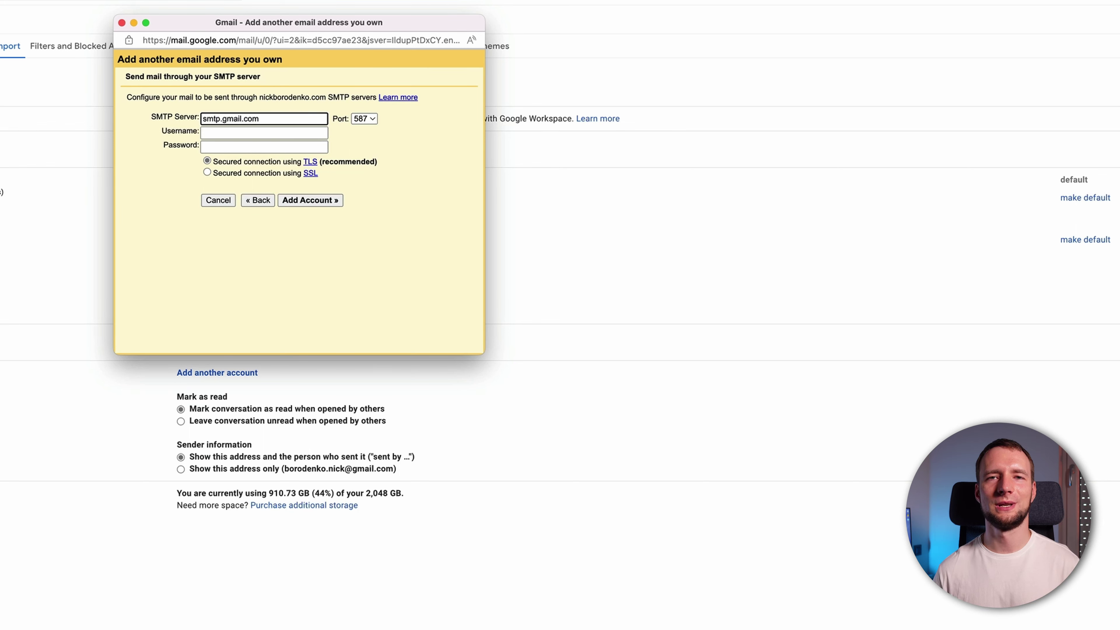
pyautogui.click(302, 131)
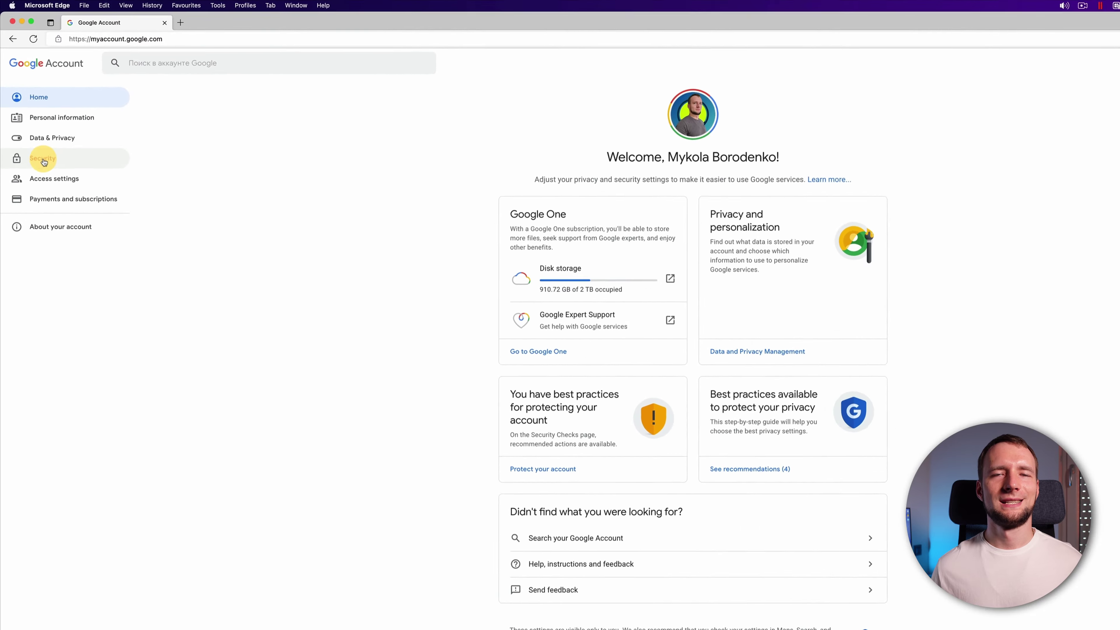
# Create a Mail app password named cloudflareemail and select the generated password
pyautogui.click(31, 128)
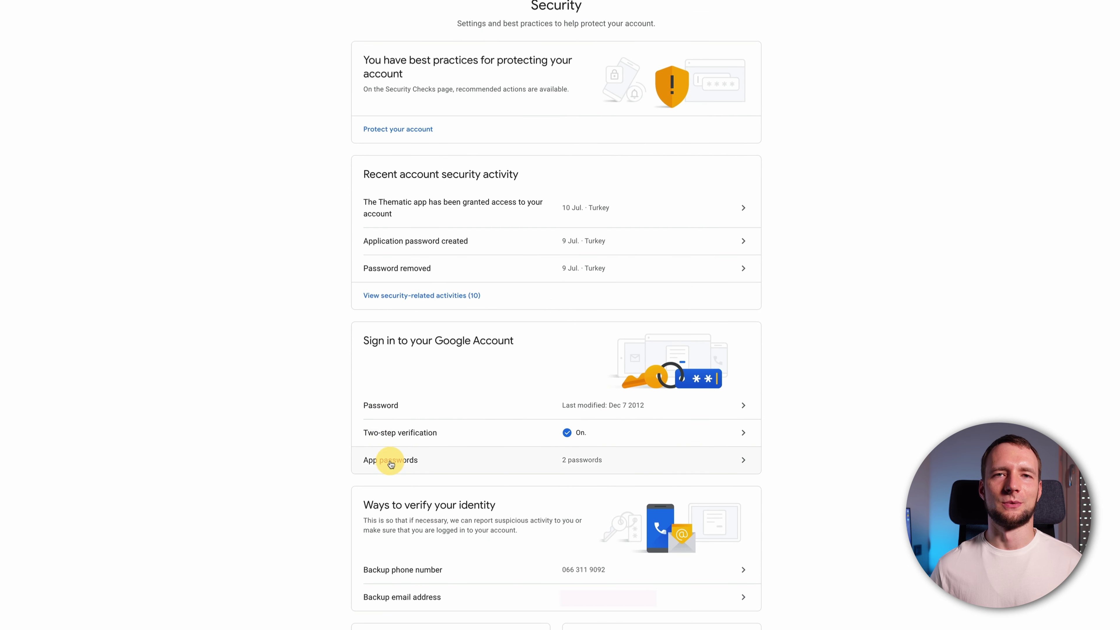
pyautogui.click(392, 466)
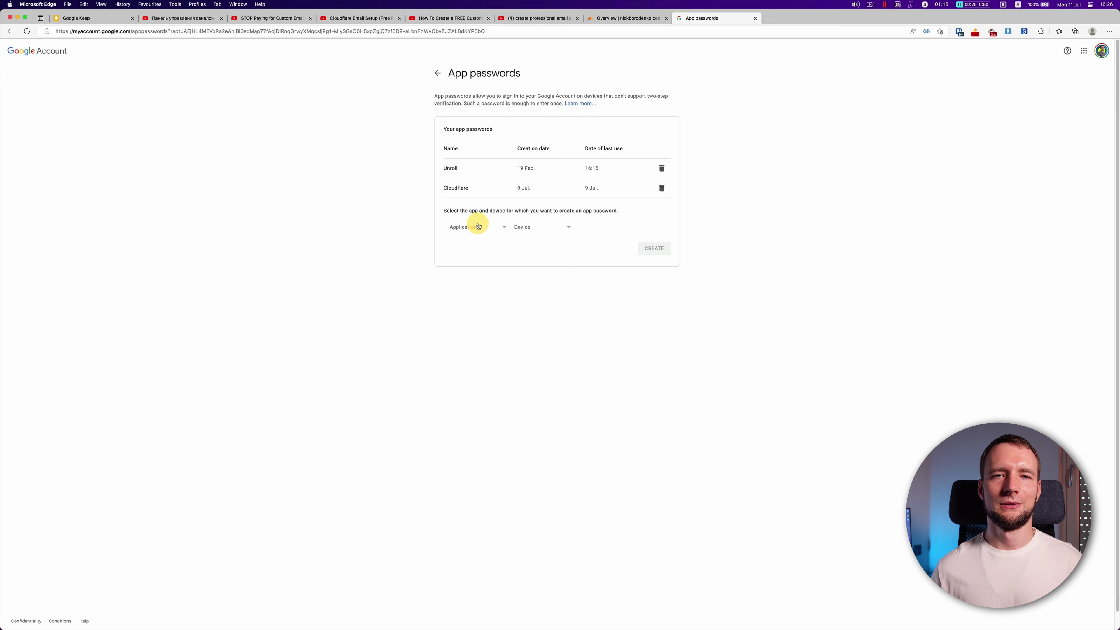
pyautogui.click(478, 225)
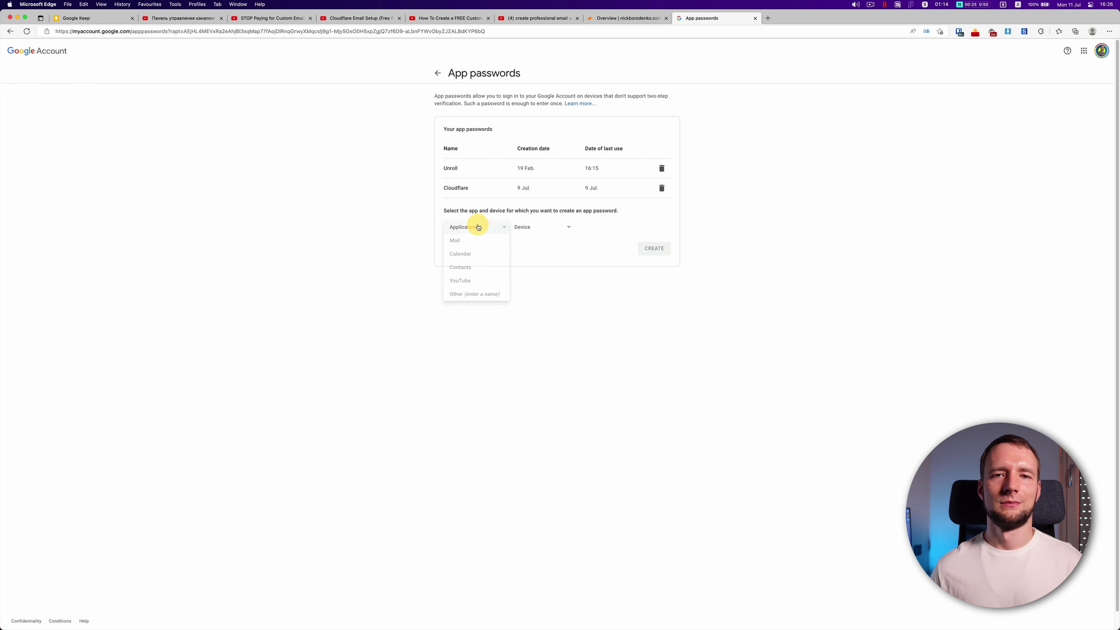
pyautogui.click(475, 241)
pyautogui.click(527, 226)
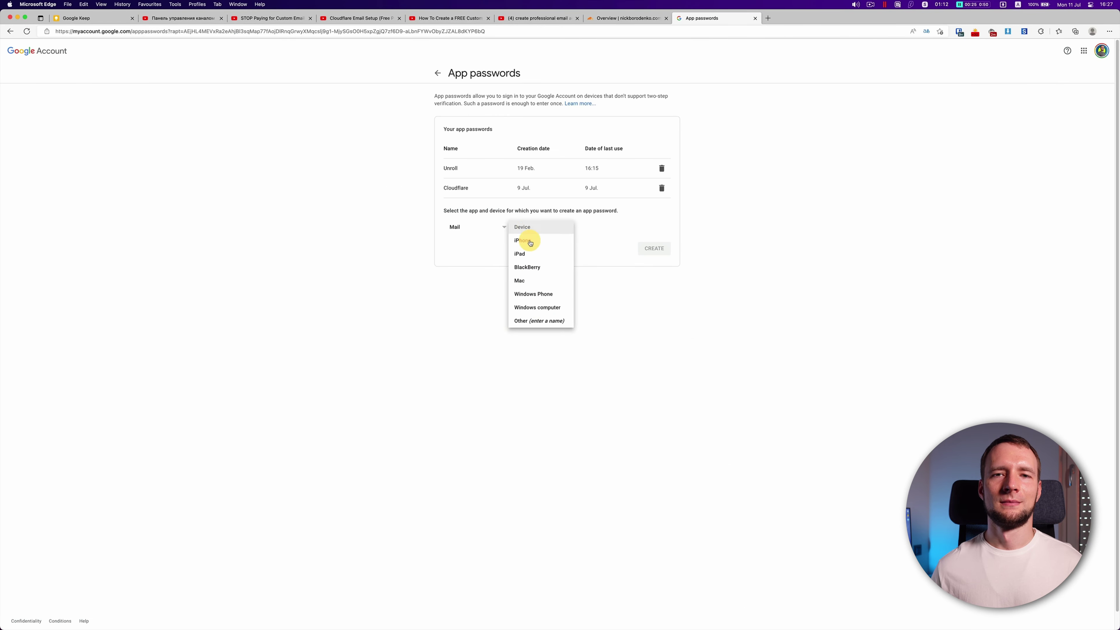
pyautogui.click(538, 321)
pyautogui.write('cloudflareemail')
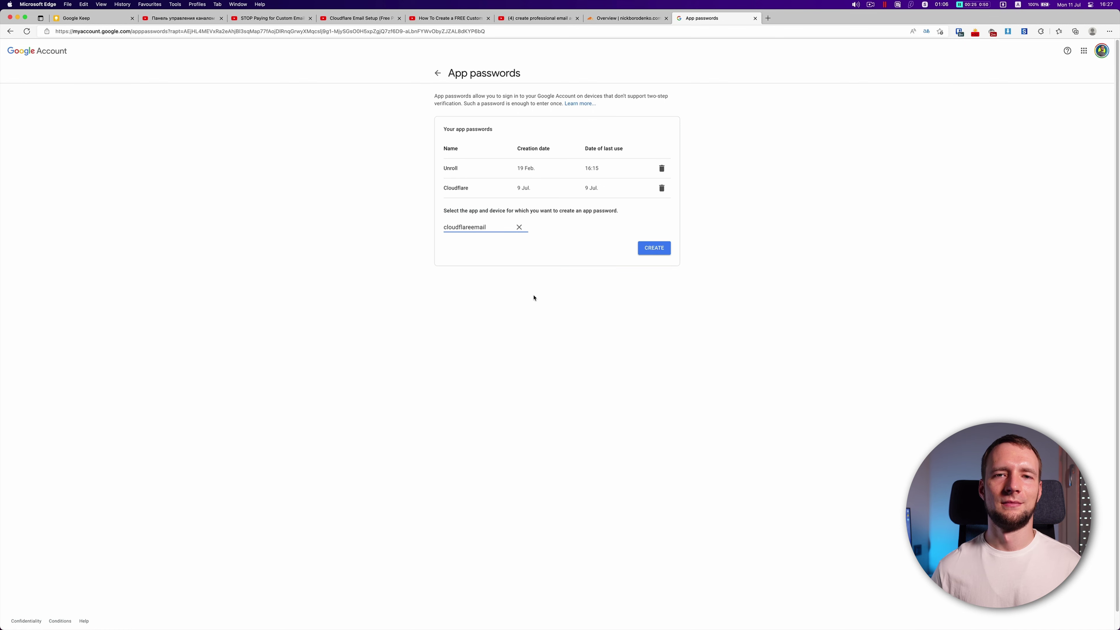
pyautogui.click(664, 250)
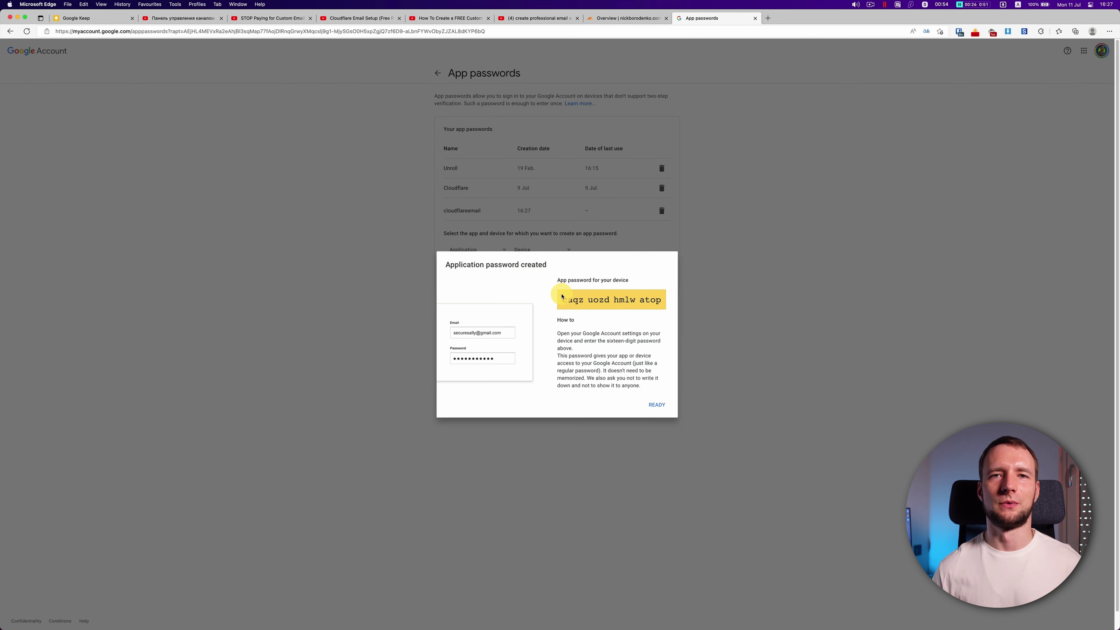
pyautogui.moveTo(562, 296); pyautogui.dragTo(668, 309)
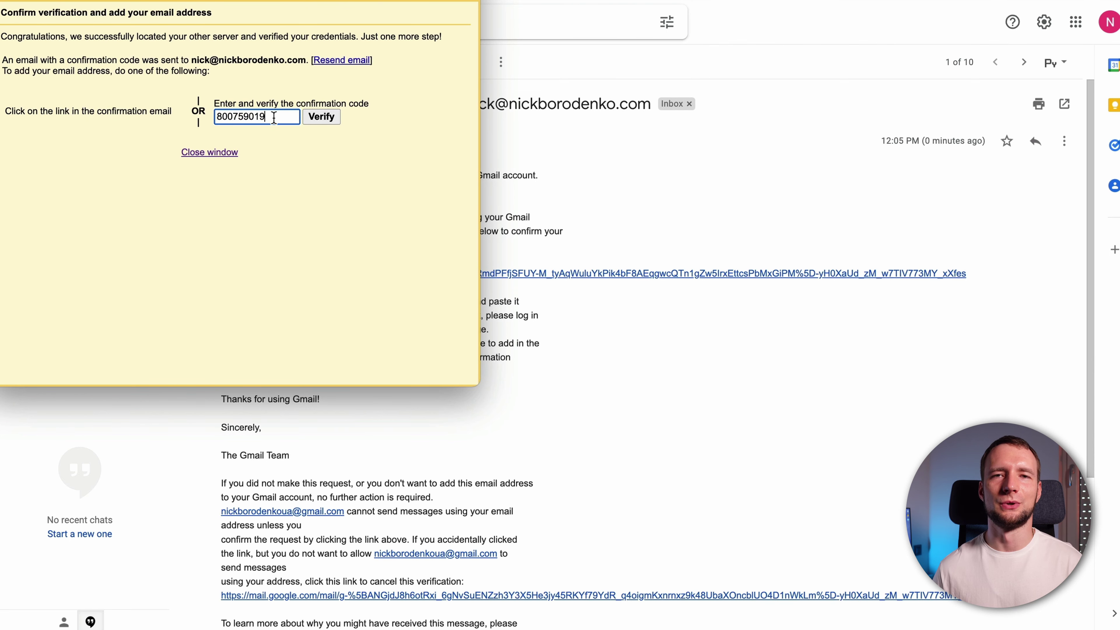
# Verify the custom address with the confirmation code and reply from the receiving address
pyautogui.click(329, 122)
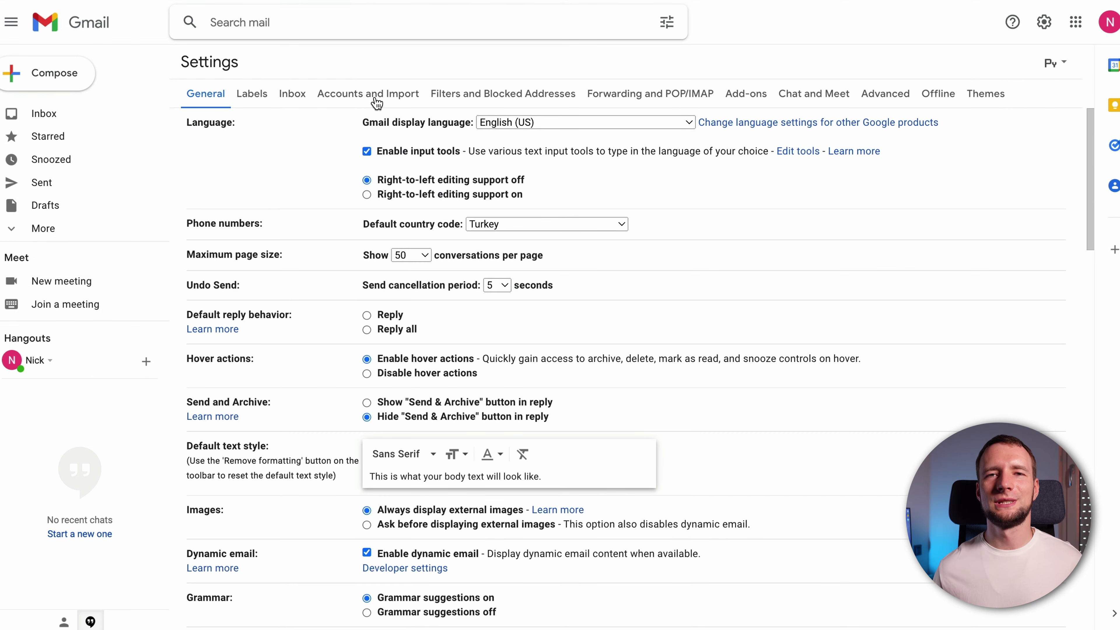
pyautogui.click(373, 94)
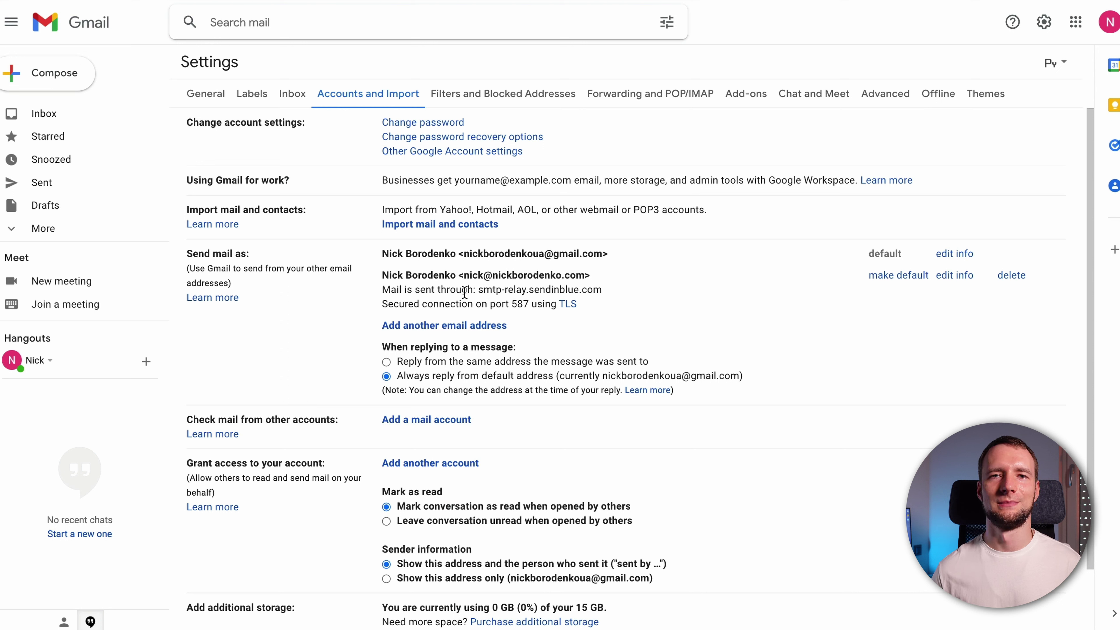
pyautogui.click(387, 363)
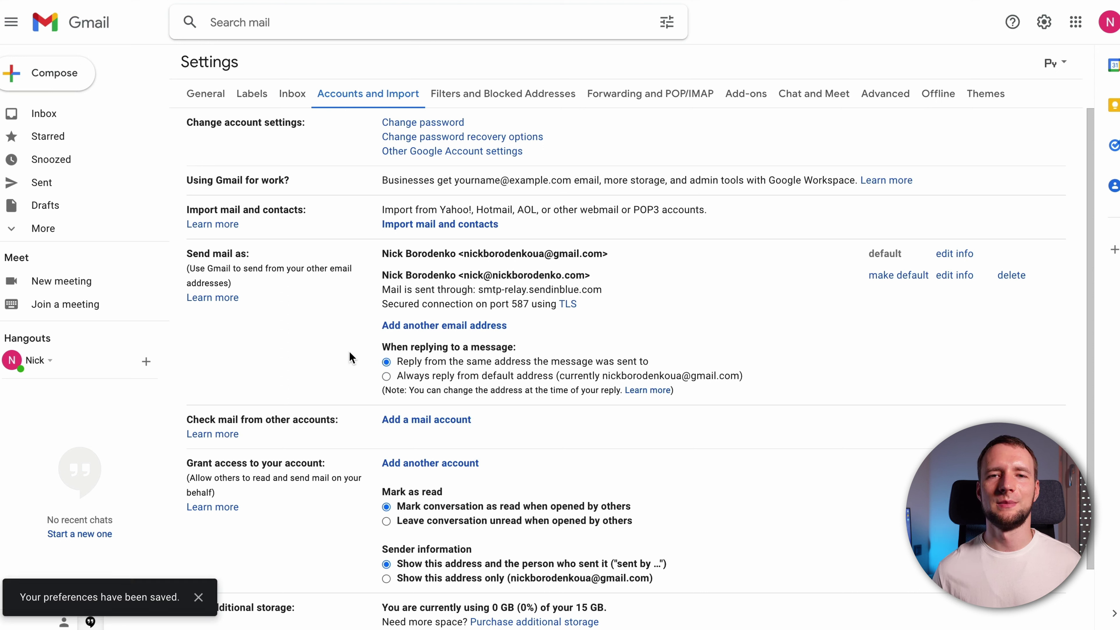